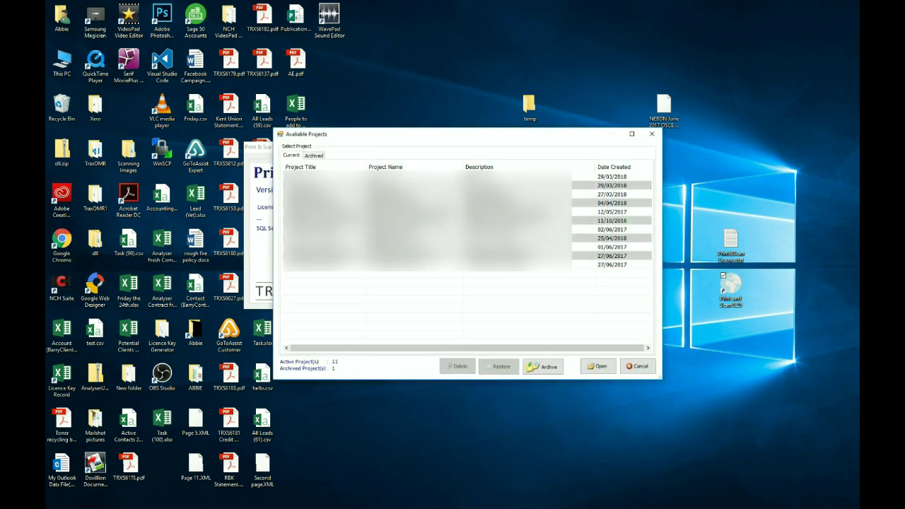
# Step: Start a new project with the name Name_Of_Project, the title "Title" and the description "Description", leaving it paper based
pyautogui.click(639, 367)
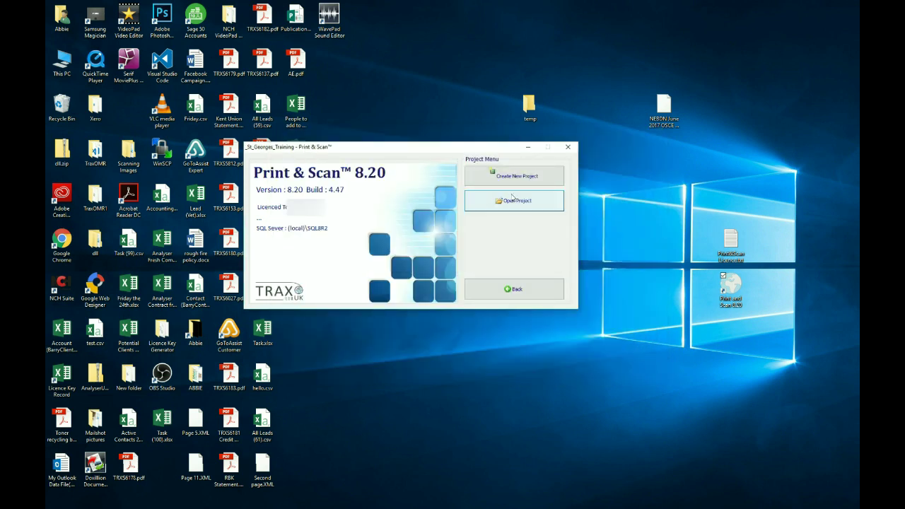
pyautogui.click(519, 177)
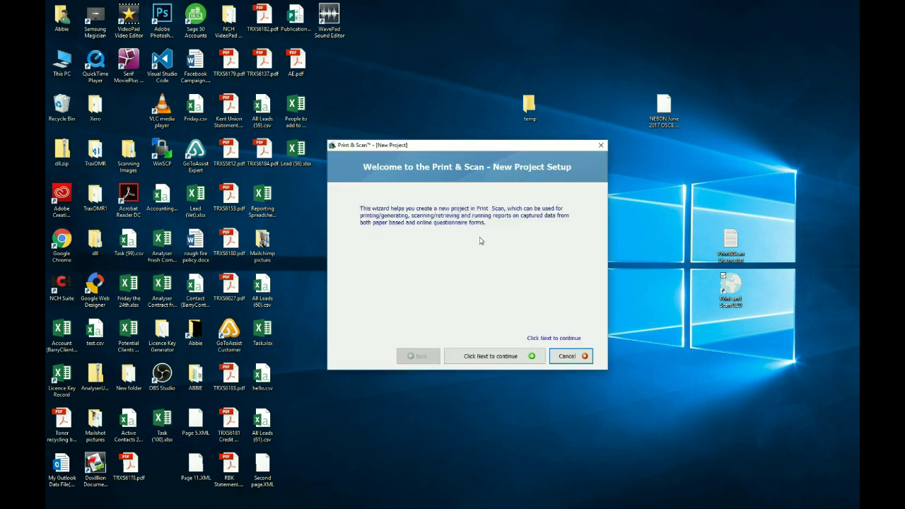
pyautogui.click(513, 356)
pyautogui.click(439, 238)
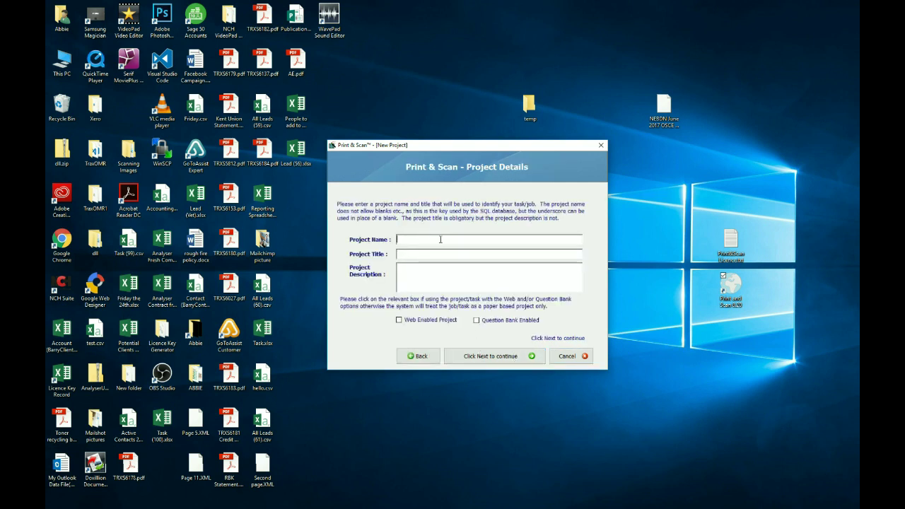
pyautogui.write('Name_Of_Project')
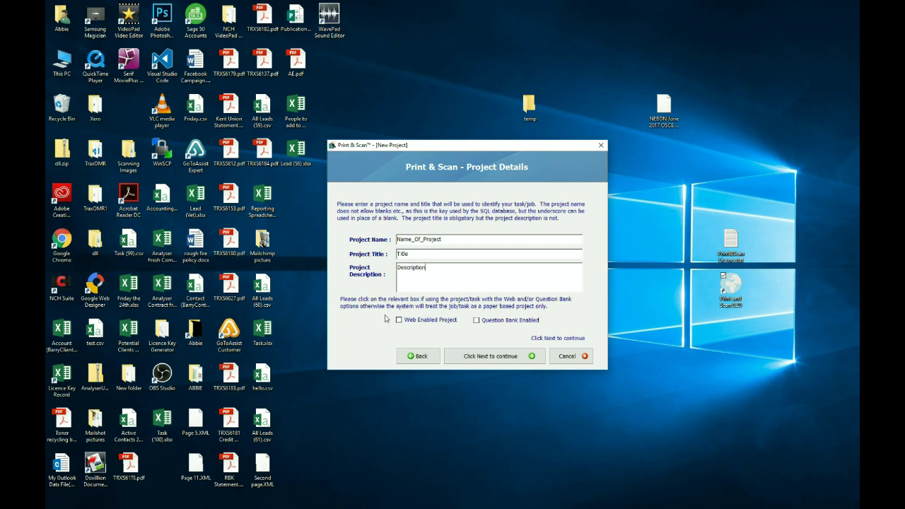
pyautogui.click(490, 356)
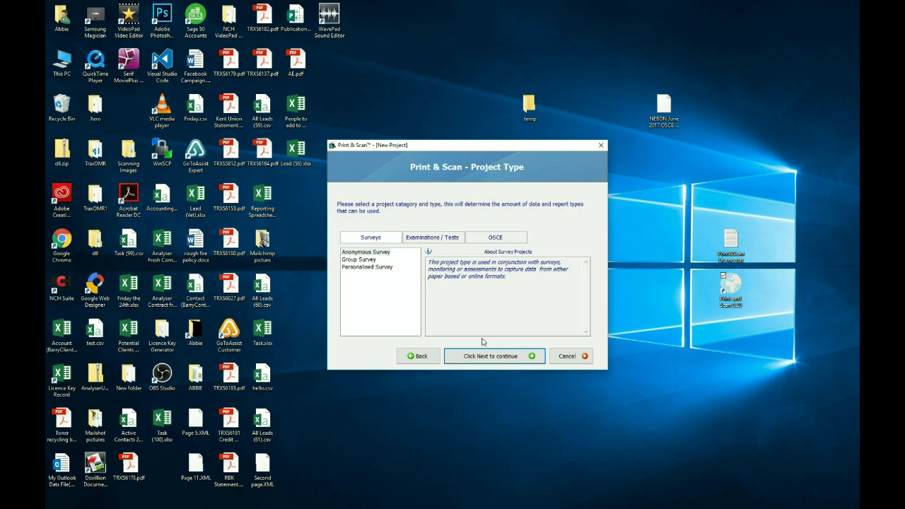
# Step: Review the Anonymous Survey, Personalised Survey and OSCE project type descriptions
pyautogui.click(382, 252)
pyautogui.click(382, 269)
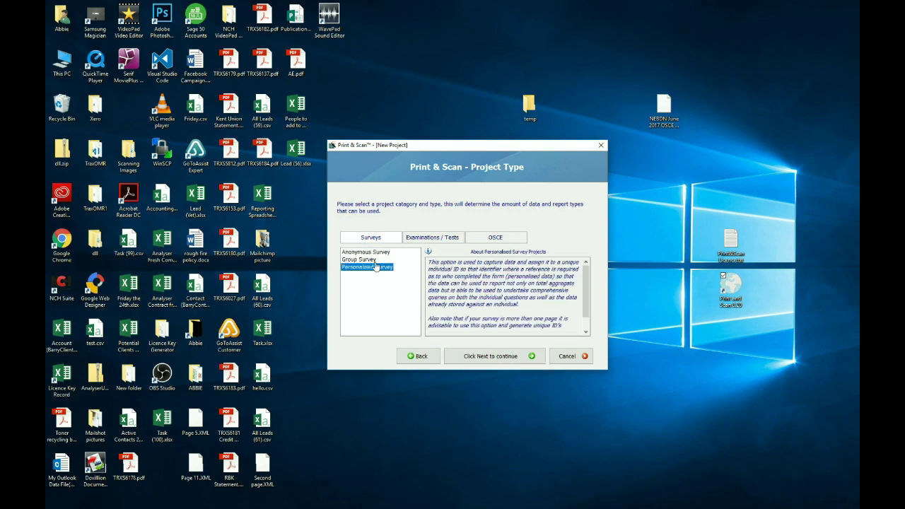
pyautogui.click(486, 240)
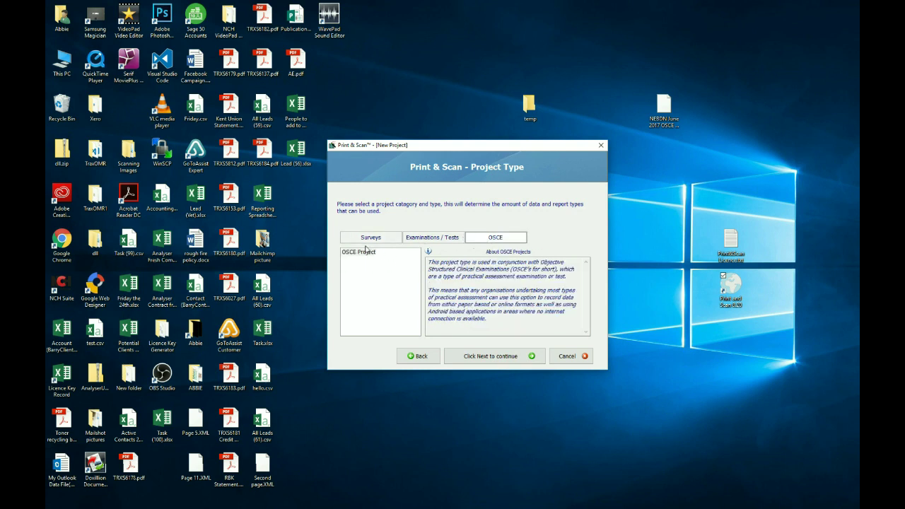
# Step: Review the Examinations / Tests project types and choose Exam Custom for the new project
pyautogui.click(425, 237)
pyautogui.click(357, 253)
pyautogui.click(359, 259)
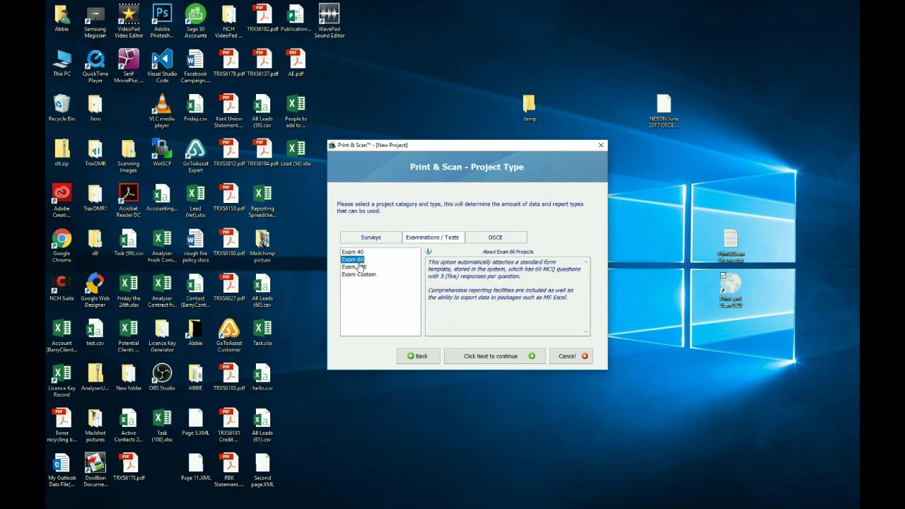
pyautogui.click(359, 267)
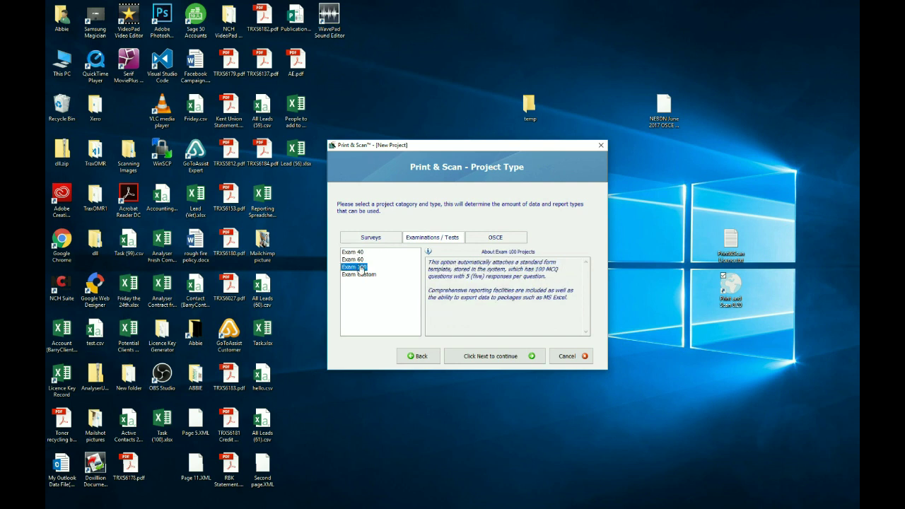
pyautogui.click(359, 275)
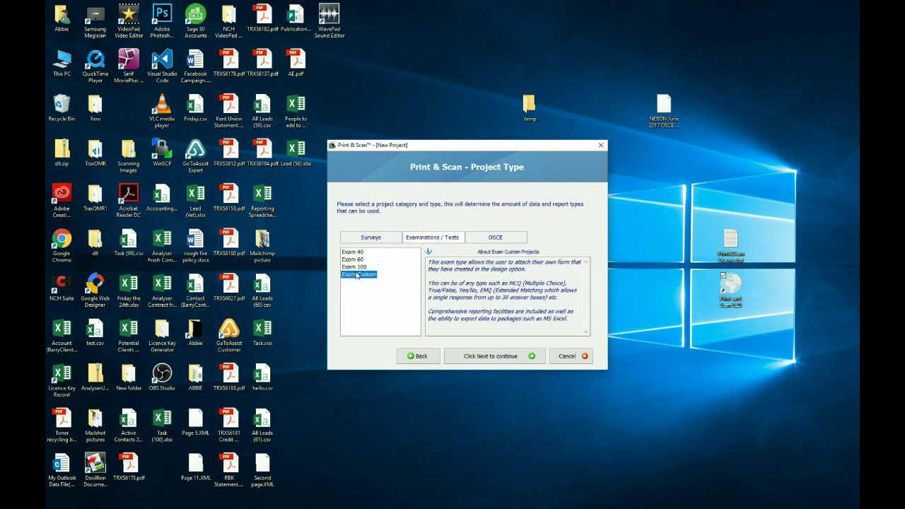
pyautogui.click(481, 357)
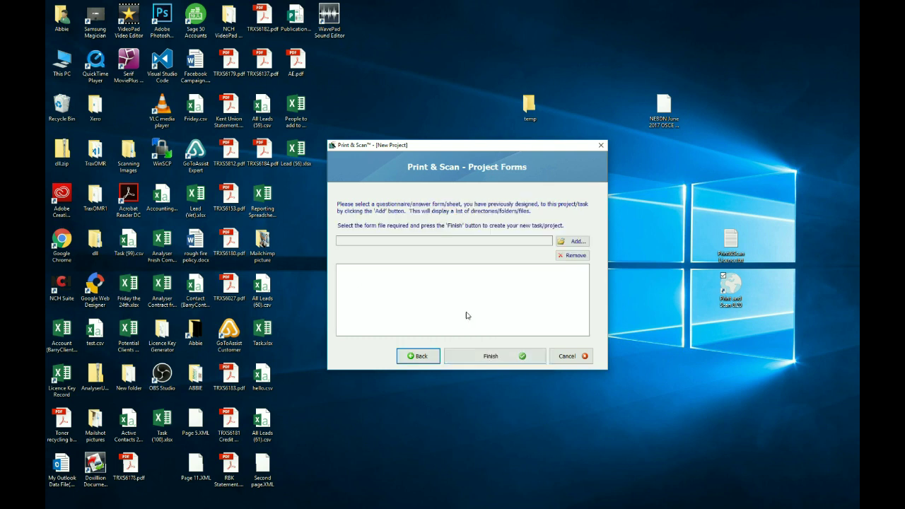
# Step: Attach the Example Form Design Template XML form and finish creating the project
pyautogui.click(566, 241)
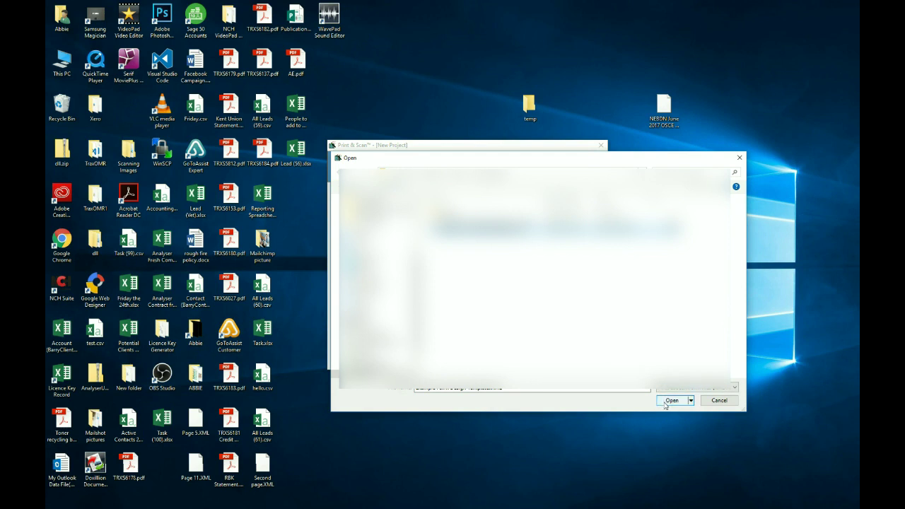
pyautogui.click(665, 403)
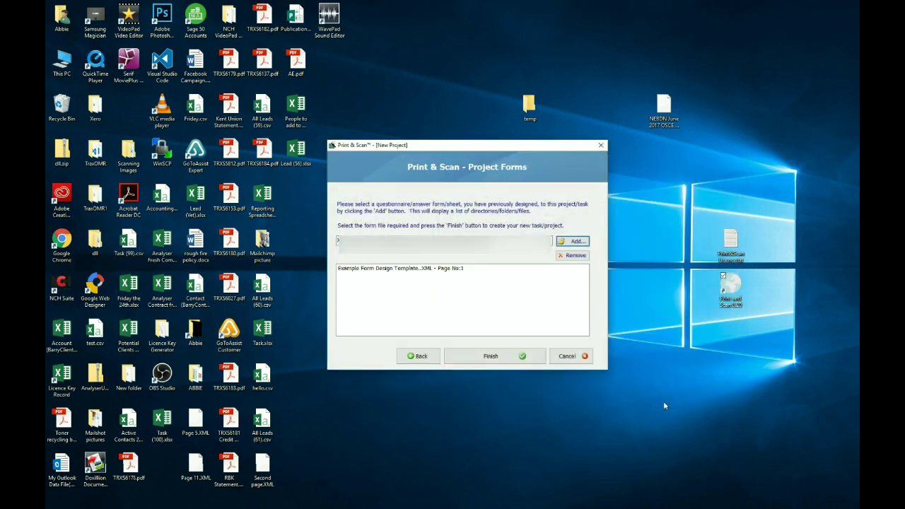
pyautogui.click(506, 356)
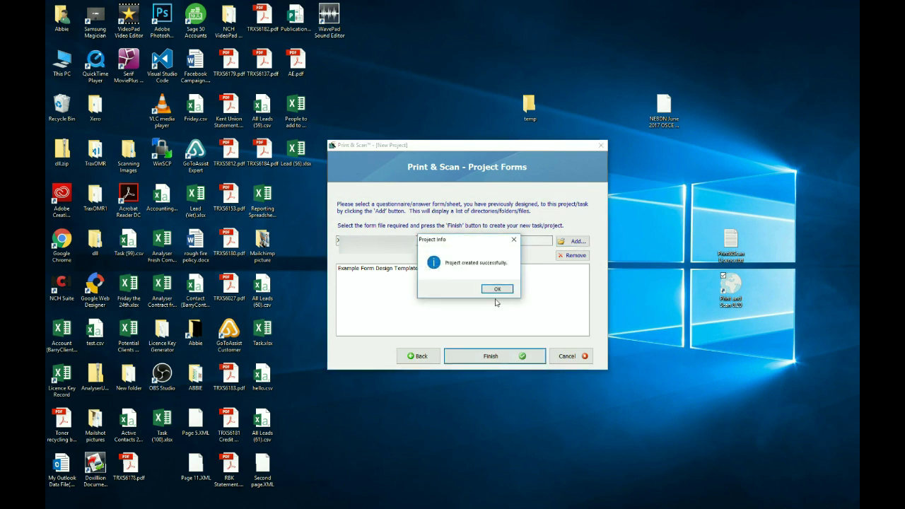
pyautogui.click(499, 288)
# Step: Sort the available projects by creation date, newest first, and open the newly created project
pyautogui.click(564, 214)
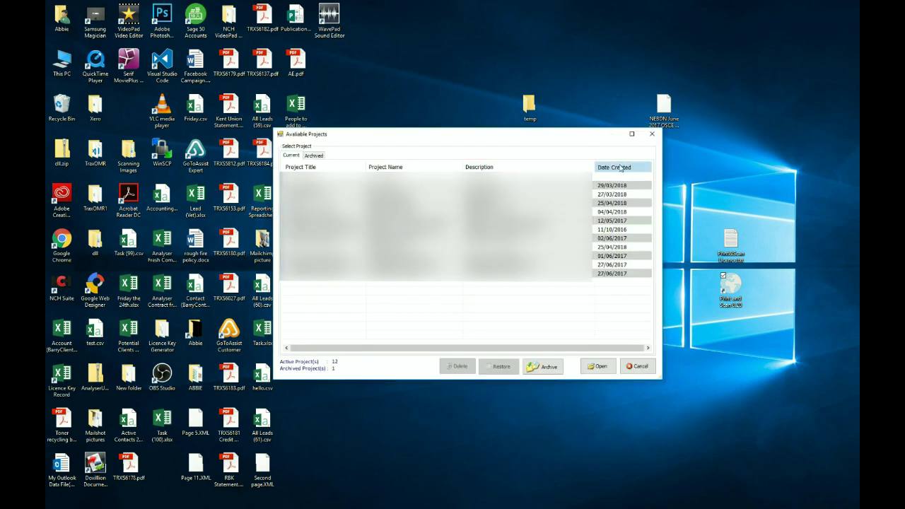
pyautogui.click(621, 167)
pyautogui.click(616, 167)
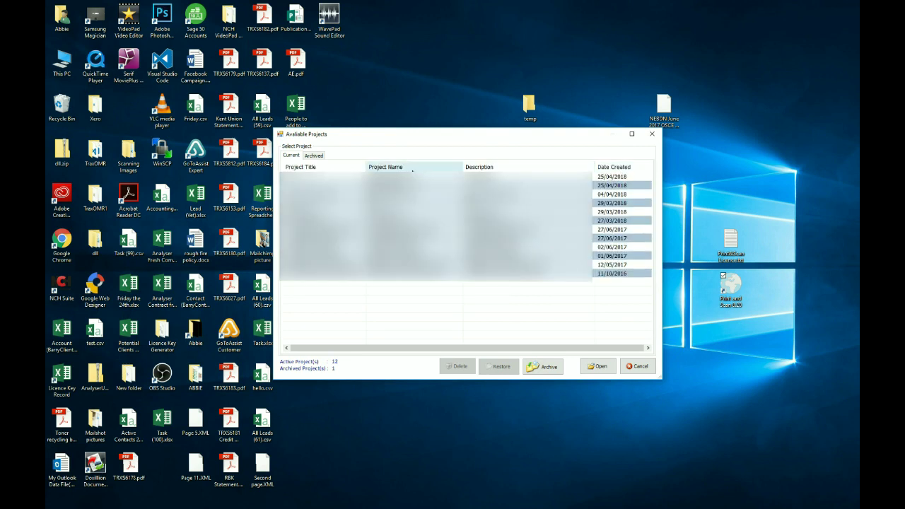
pyautogui.click(382, 177)
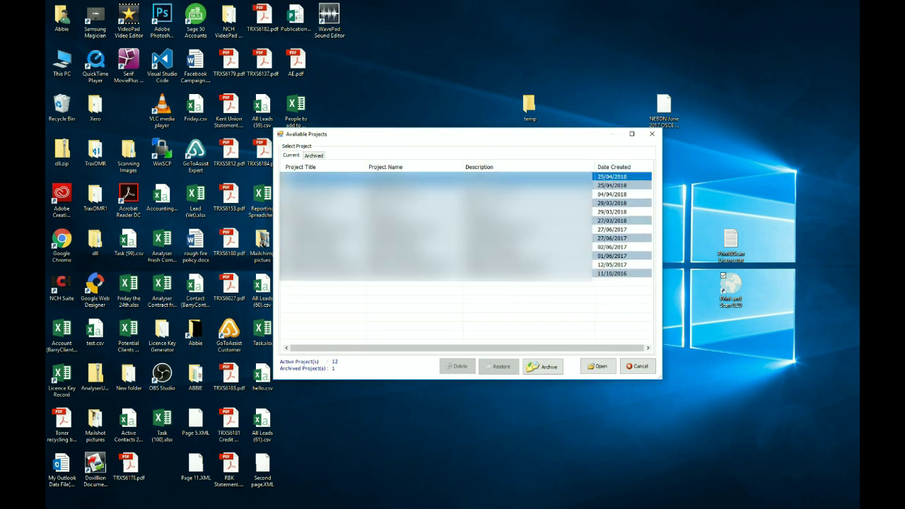
pyautogui.click(590, 370)
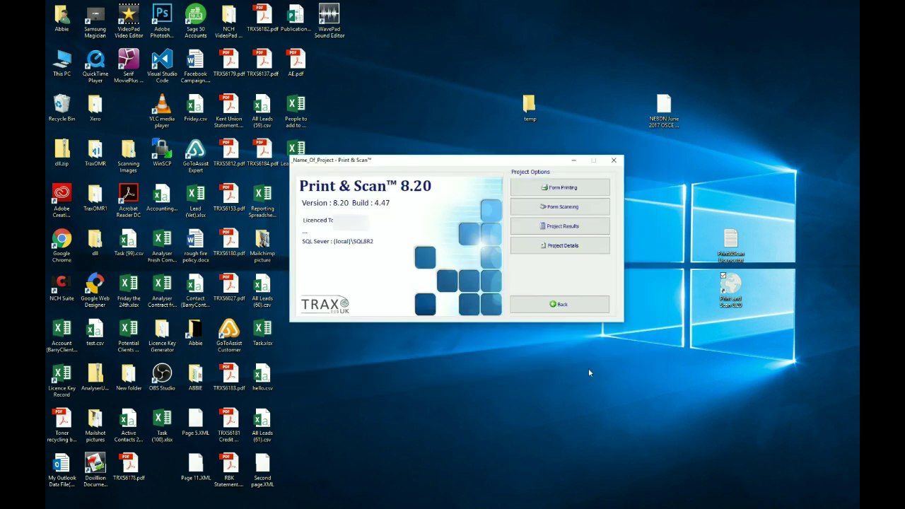
# Step: Read the descriptions of the project options, open the project's details and examine its attached form
pyautogui.moveTo(560, 250)
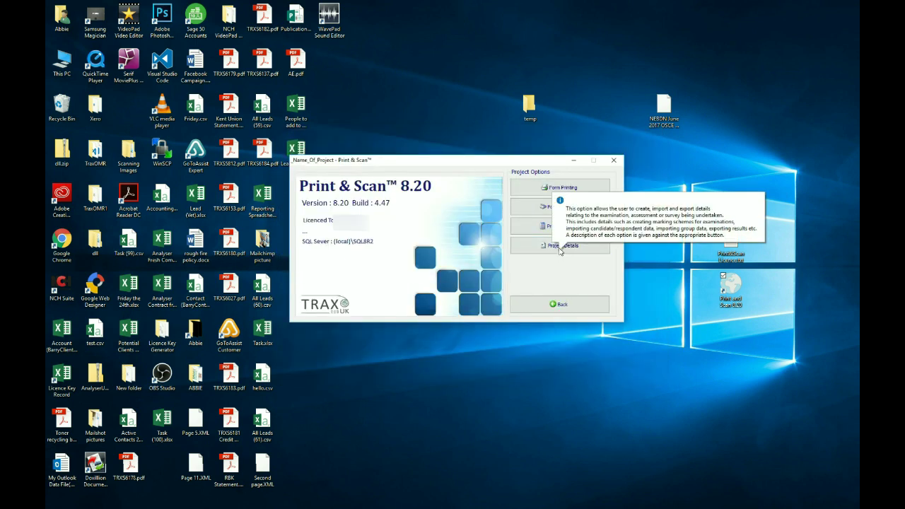
pyautogui.moveTo(545, 190)
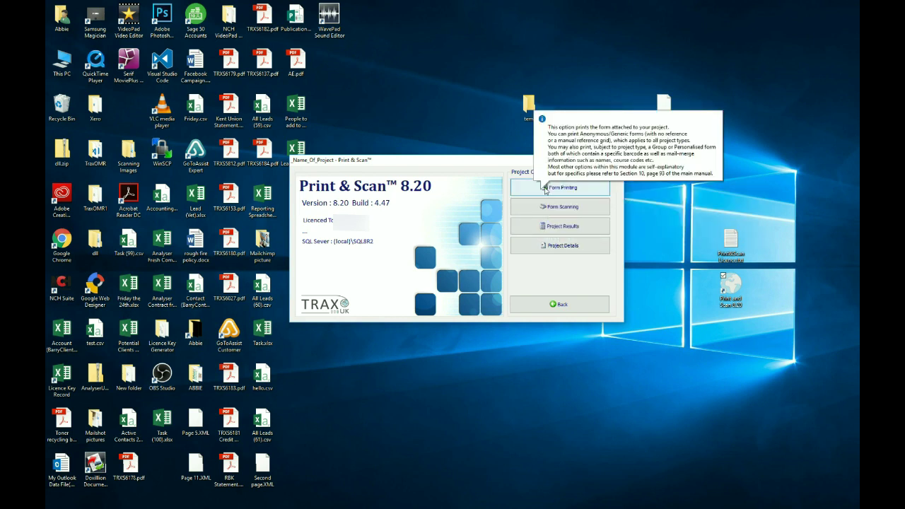
pyautogui.moveTo(543, 207)
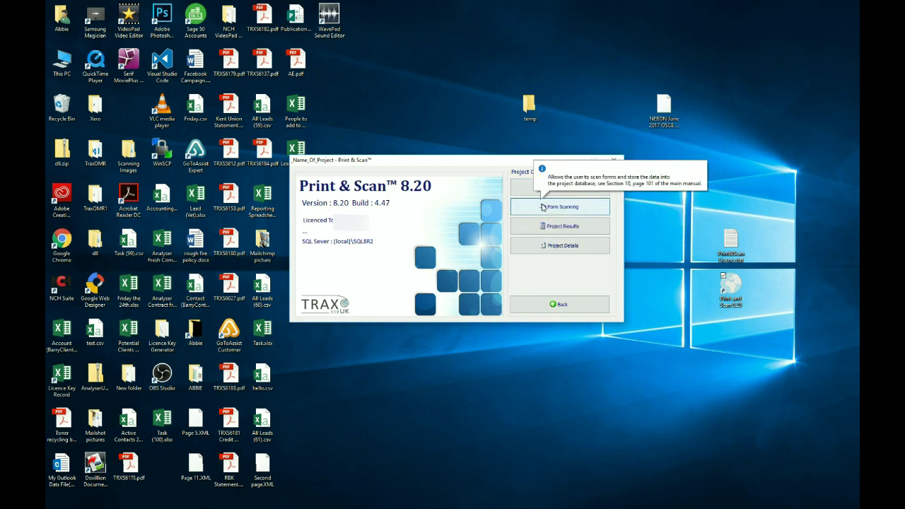
pyautogui.moveTo(541, 227)
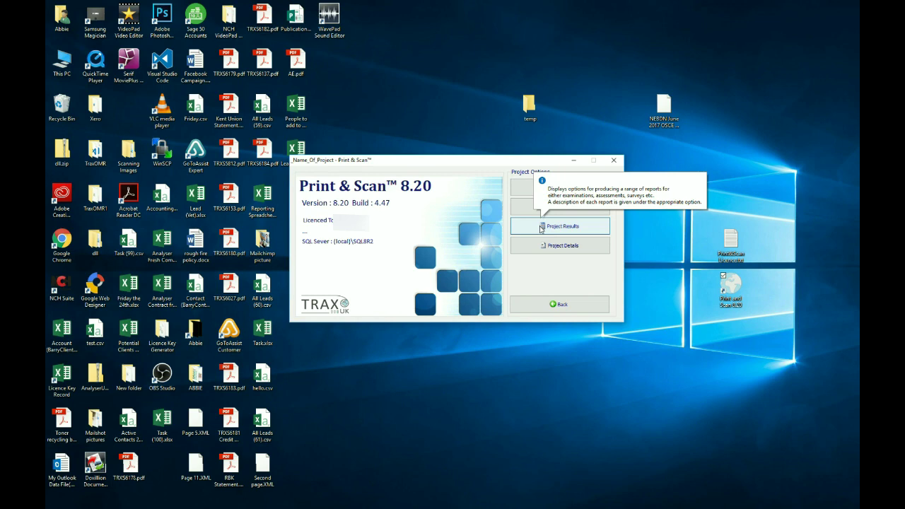
pyautogui.click(571, 246)
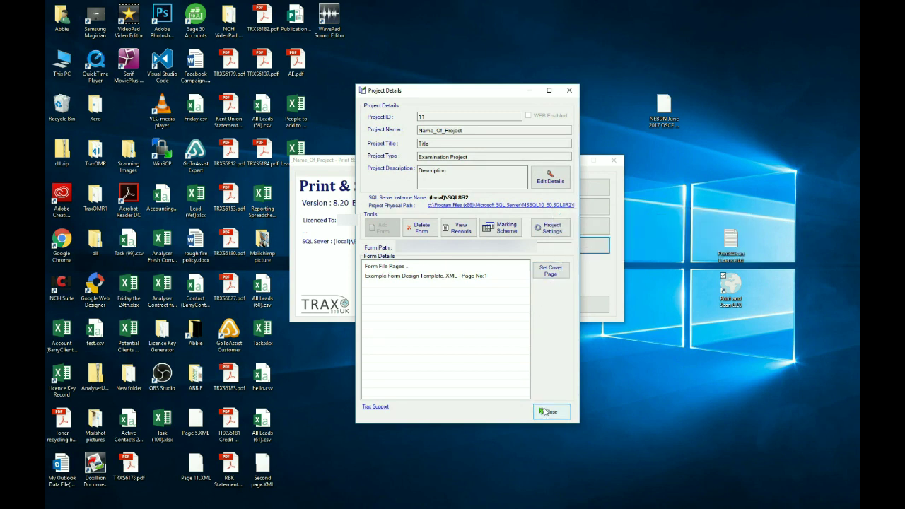
pyautogui.click(440, 277)
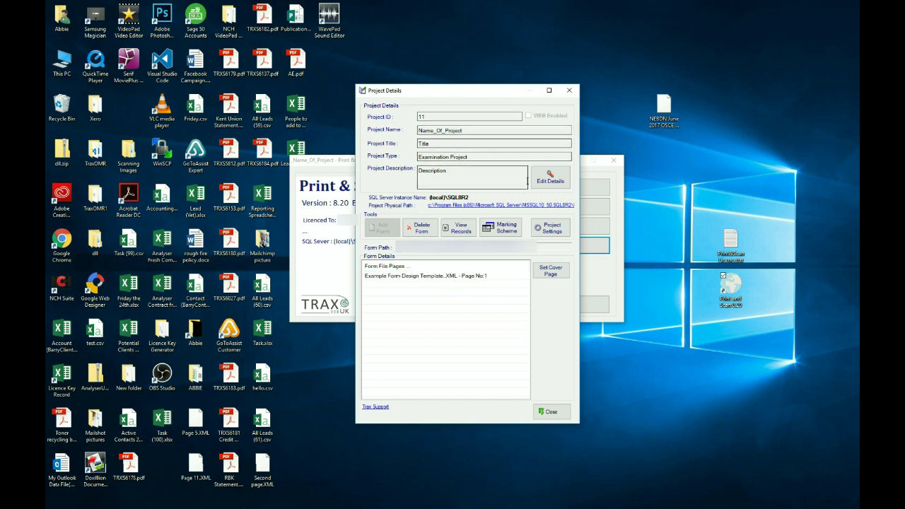
pyautogui.click(549, 177)
pyautogui.click(453, 172)
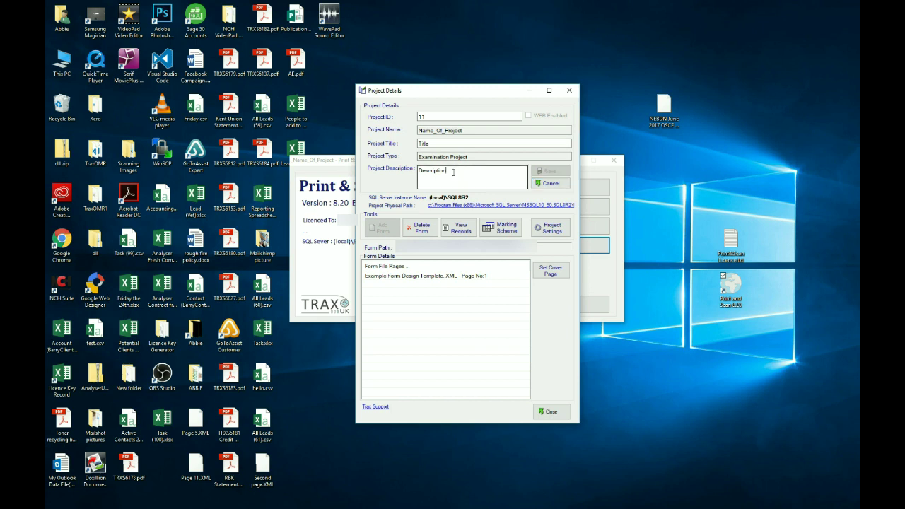
pyautogui.moveTo(454, 172); pyautogui.dragTo(362, 173)
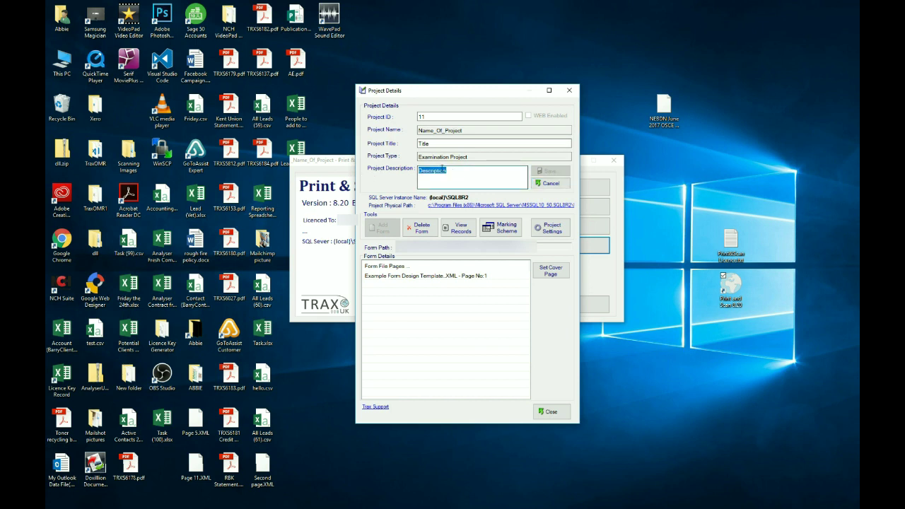
pyautogui.click(466, 168)
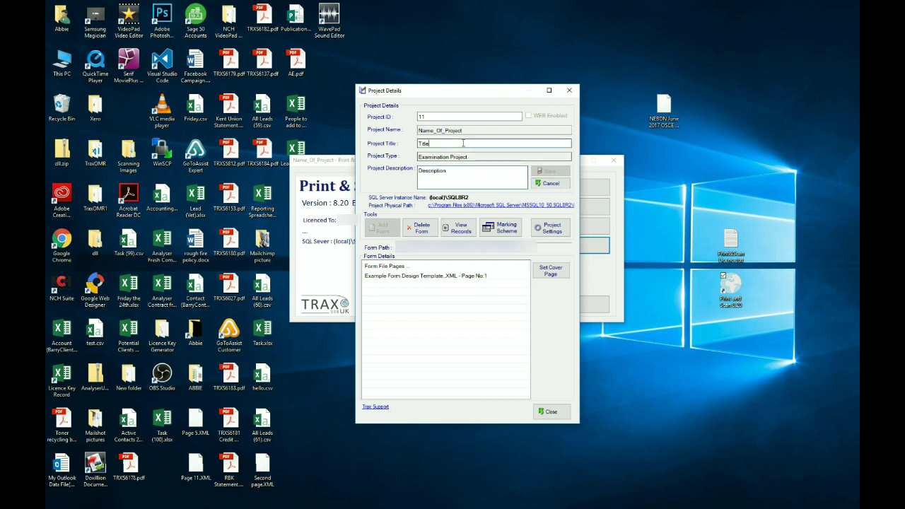
pyautogui.click(456, 117)
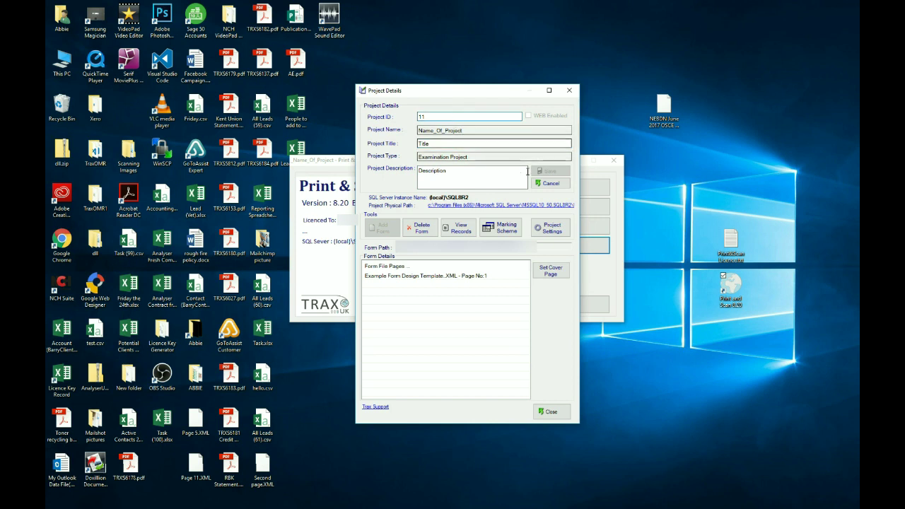
pyautogui.doubleClick(462, 156)
pyautogui.click(462, 156)
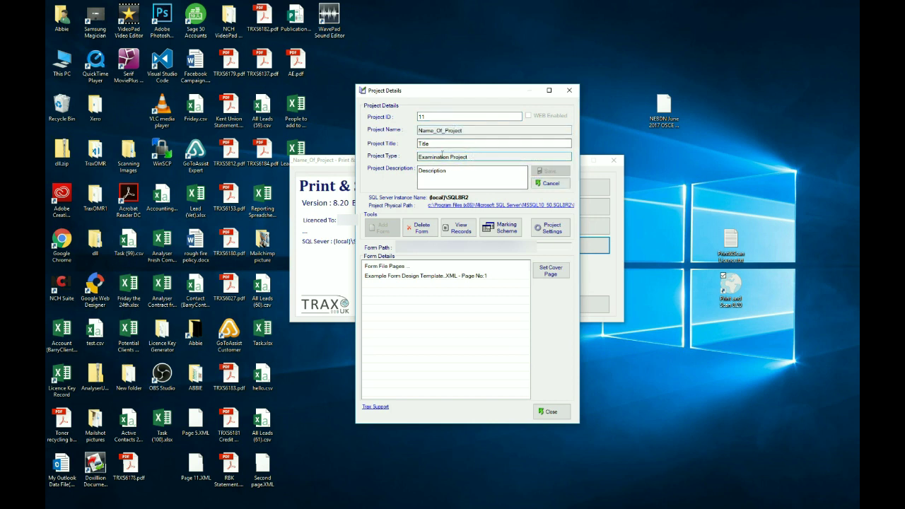
pyautogui.click(535, 187)
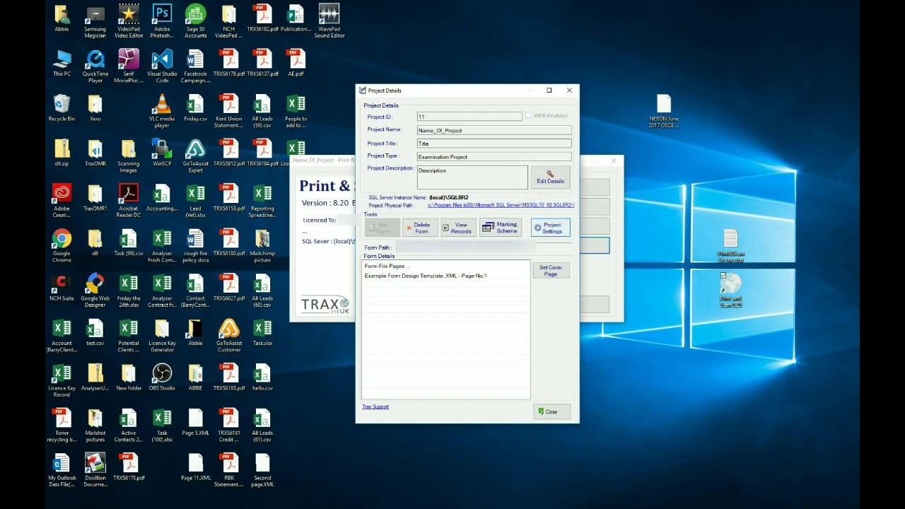
# Step: Add a new record to the project with the candidate's reference number, forename and surname, and save it
pyautogui.click(461, 226)
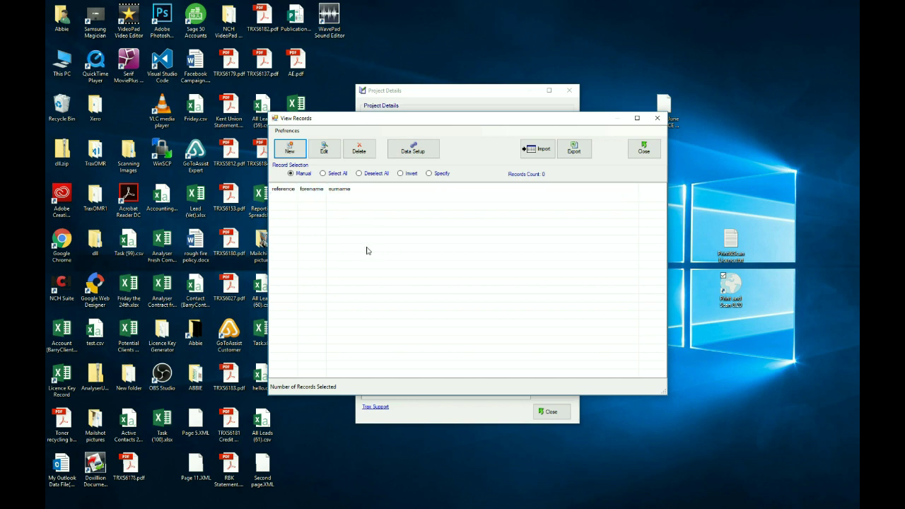
pyautogui.click(290, 150)
pyautogui.click(405, 145)
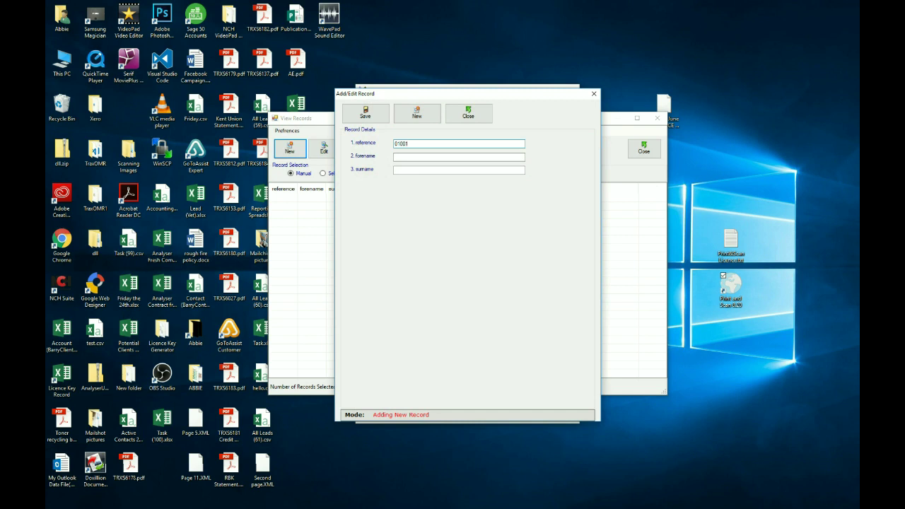
pyautogui.click(495, 158)
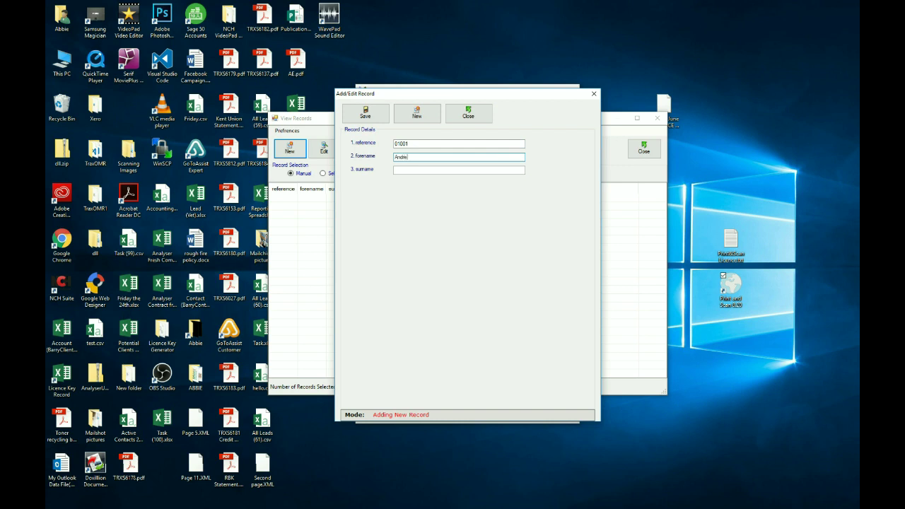
pyautogui.click(502, 170)
pyautogui.write('Oak')
pyautogui.click(367, 112)
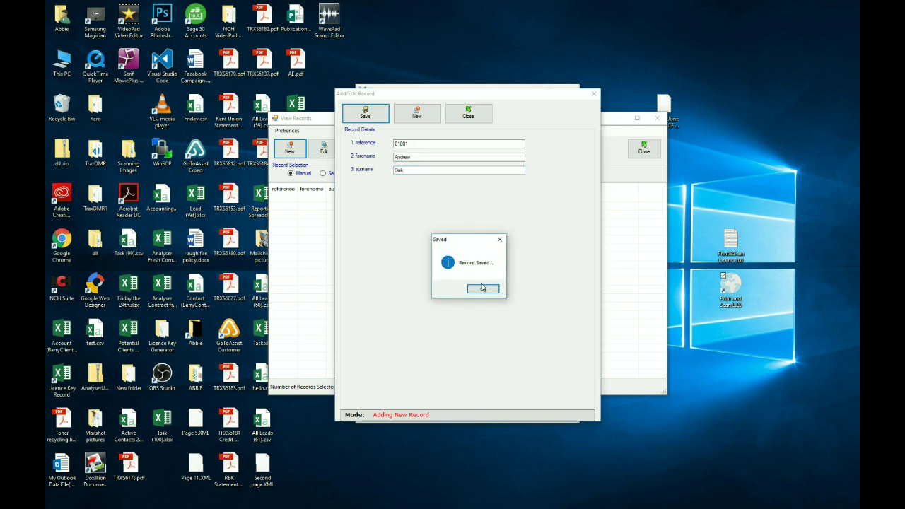
pyautogui.click(481, 289)
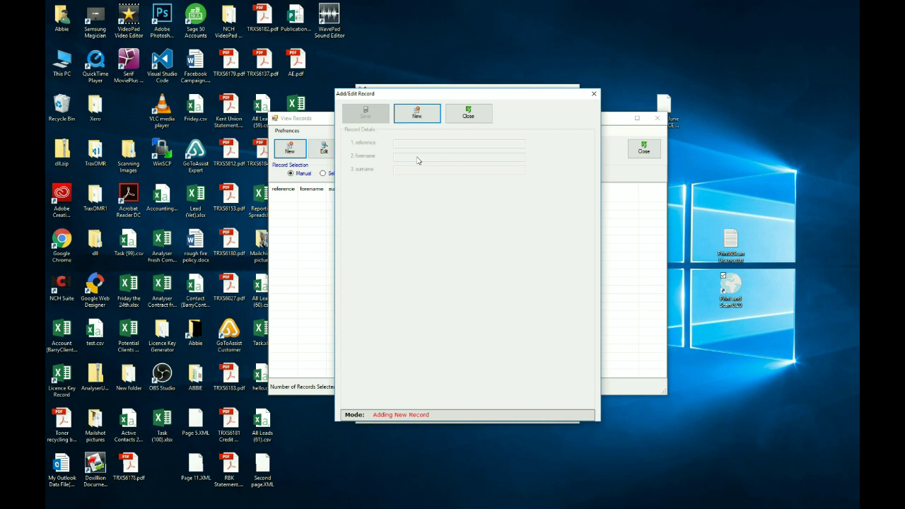
# Step: Close the record entry form, then select the newly added candidate record and delete it, confirming the deletion
pyautogui.click(453, 115)
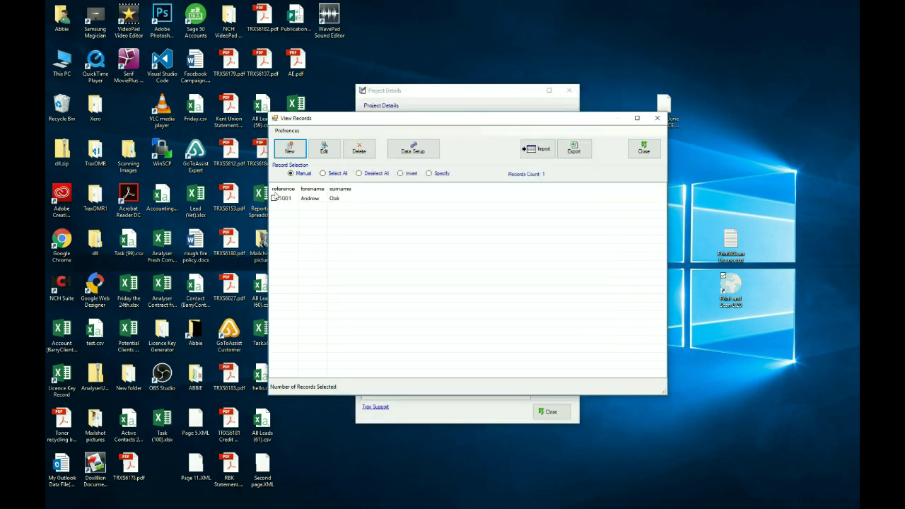
pyautogui.click(279, 190)
pyautogui.click(275, 198)
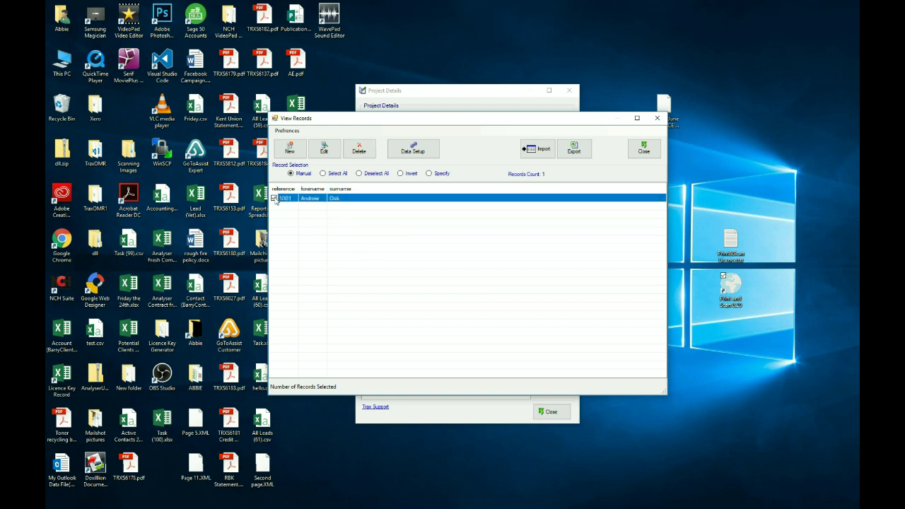
pyautogui.click(357, 148)
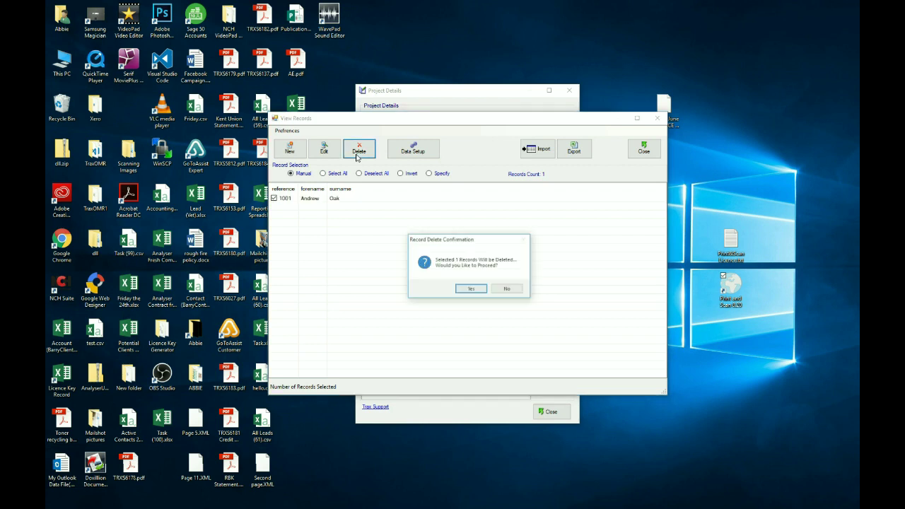
pyautogui.click(471, 290)
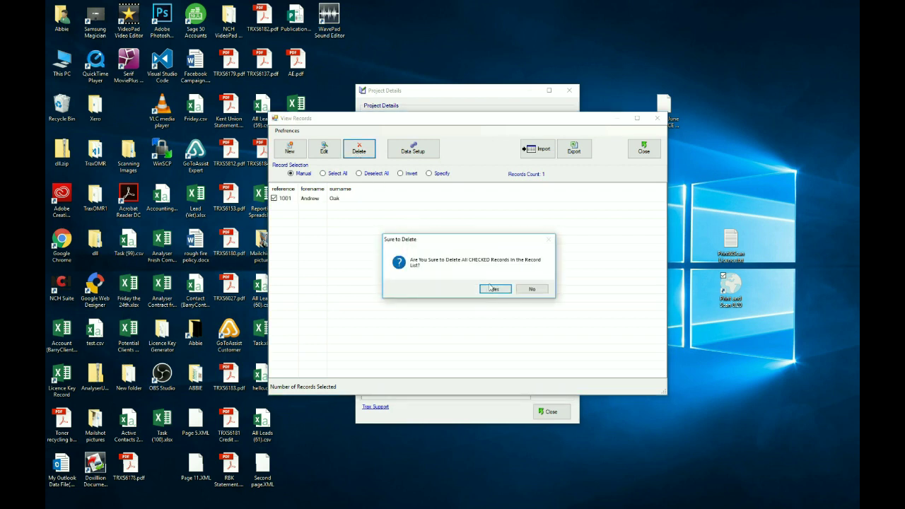
pyautogui.click(493, 289)
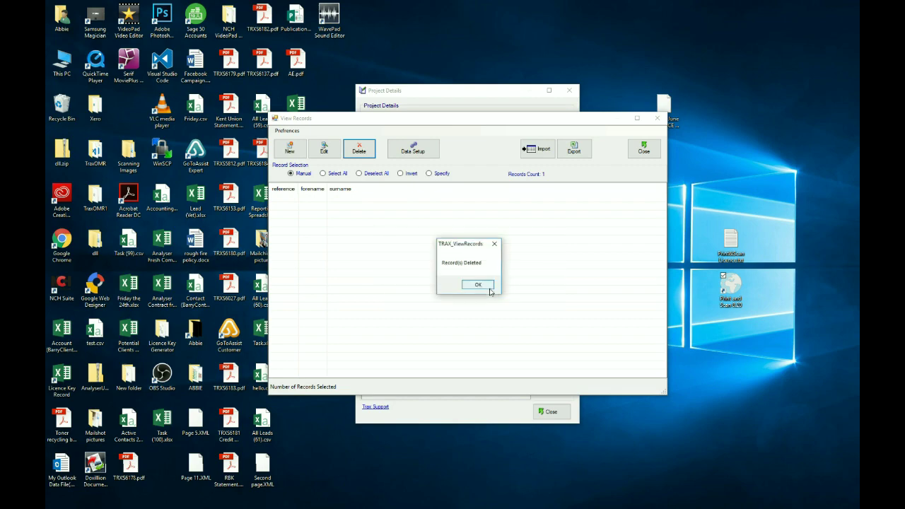
pyautogui.click(484, 285)
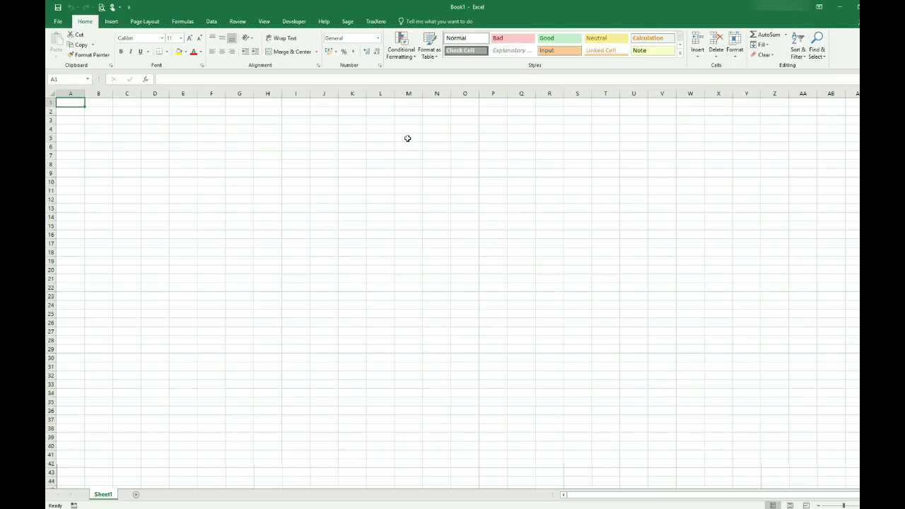
# Step: In a blank Excel workbook, enter the column headings reference, forename and surname in cells A1 to C1
pyautogui.write('reference')
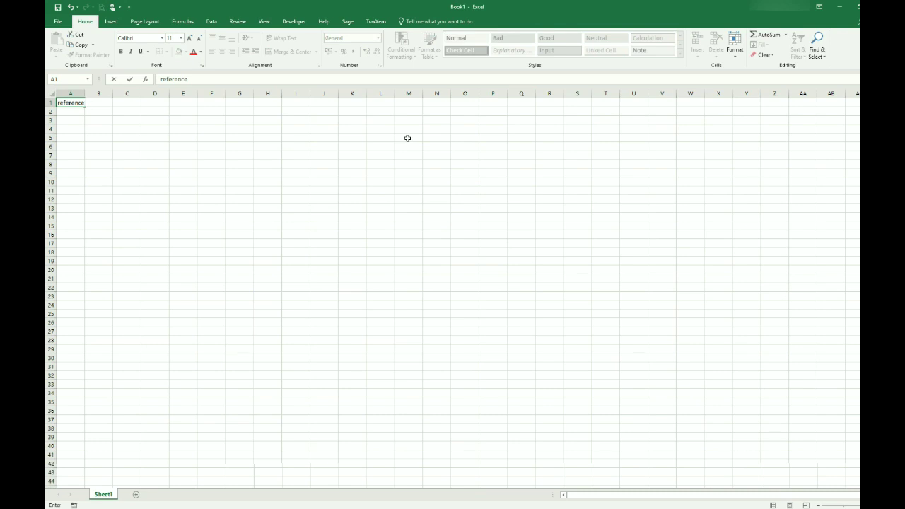
pyautogui.press('Tab')
pyautogui.write('fo')
pyautogui.write('name')
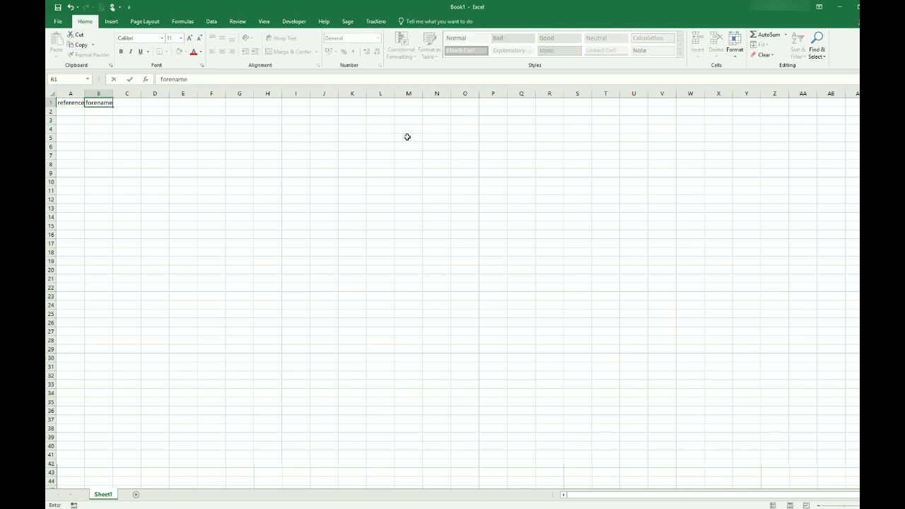
pyautogui.press('Tab')
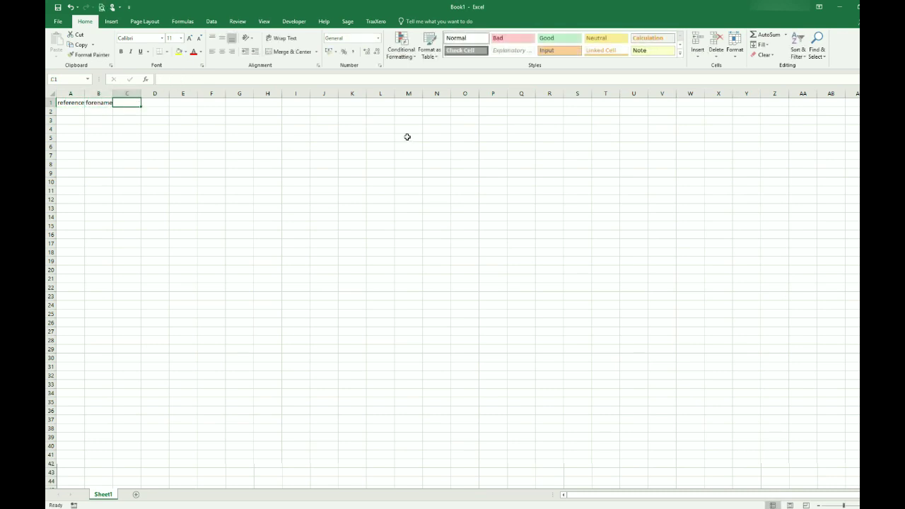
pyautogui.write('sur')
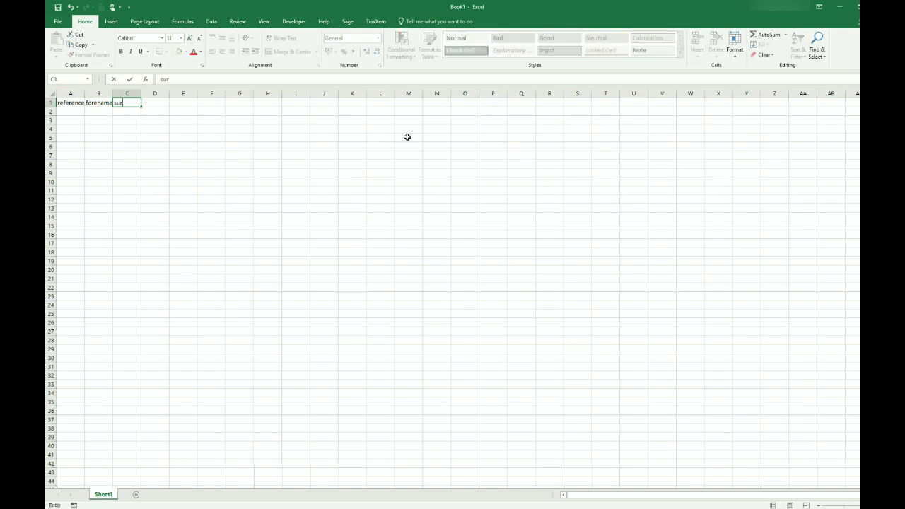
pyautogui.write('name')
# Step: Continue the heading row with venue, examination and date in cells D1 to F1
pyautogui.press('Tab')
pyautogui.write('venue')
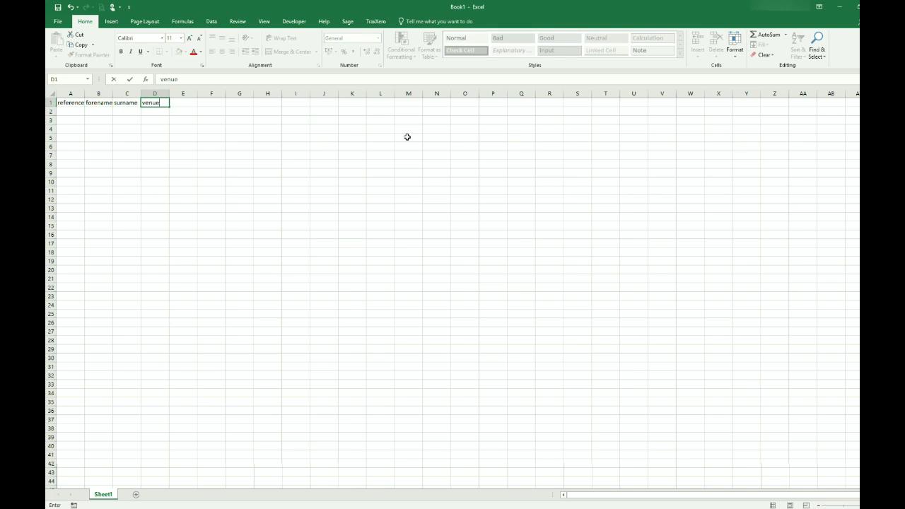
pyautogui.press('Tab')
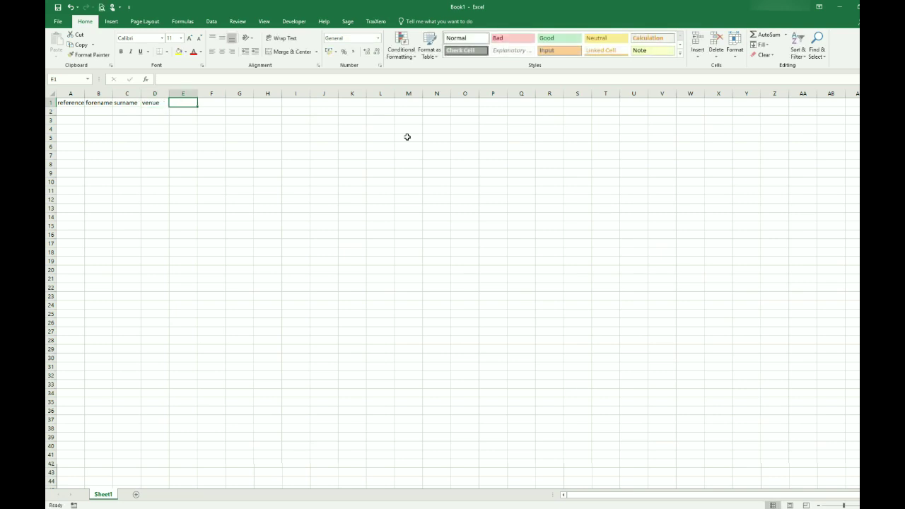
pyautogui.write('examination')
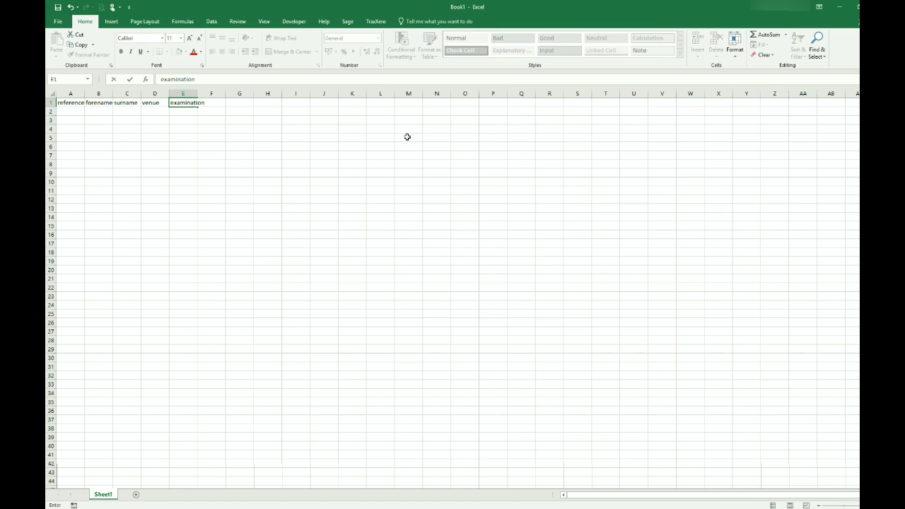
pyautogui.press('Tab')
pyautogui.write('d')
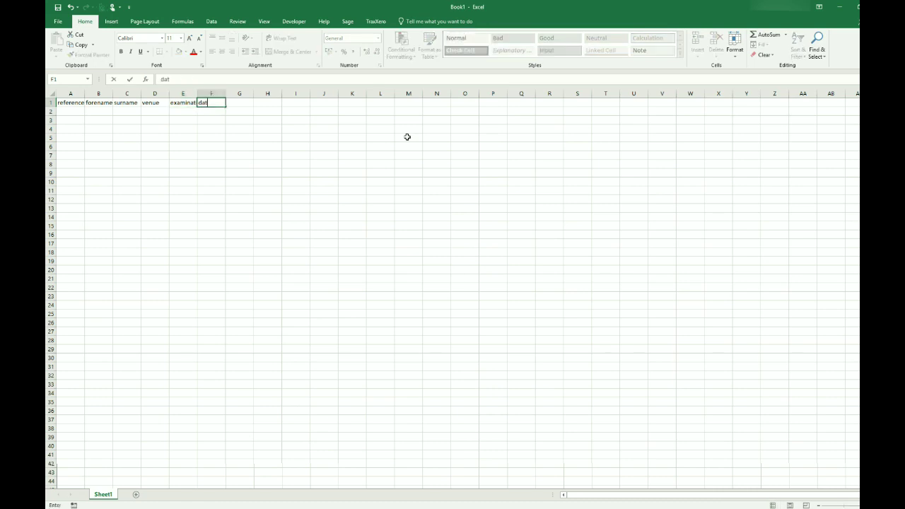
pyautogui.write('ate')
pyautogui.click(99, 111)
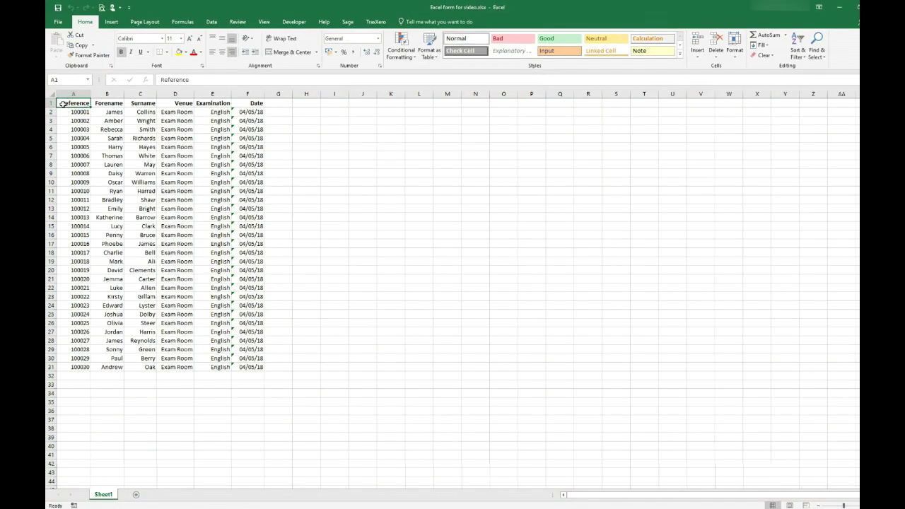
# Step: Check the heading row in Excel form for video.xlsx, then switch to Print & Scan and open the workbook's sheet for record import
pyautogui.moveTo(63, 103); pyautogui.dragTo(249, 105)
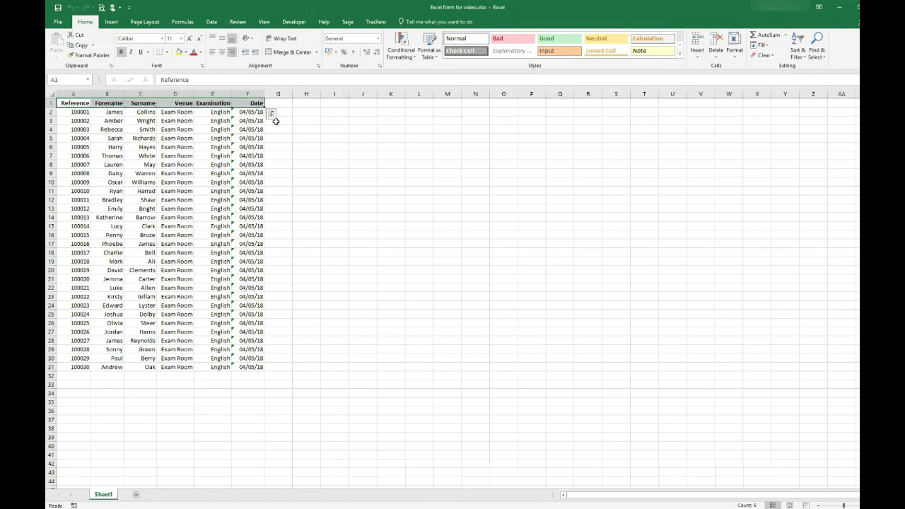
pyautogui.click(305, 199)
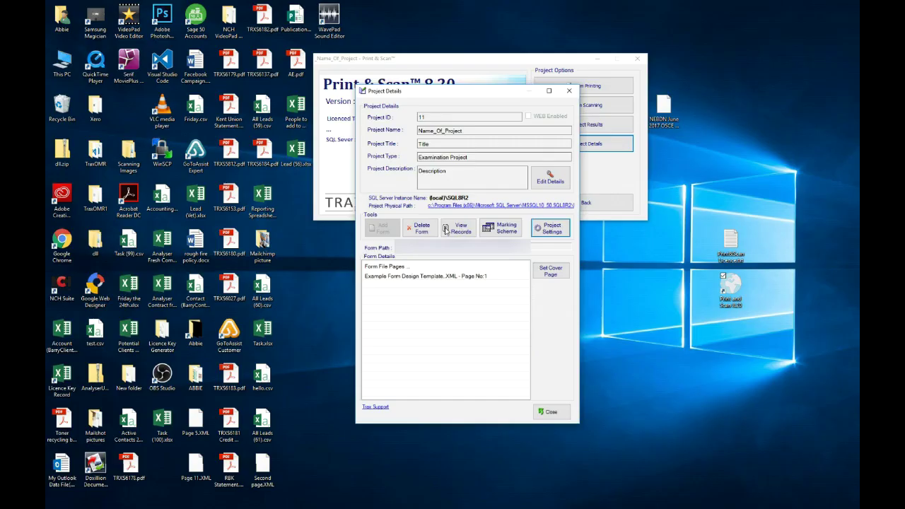
pyautogui.click(446, 230)
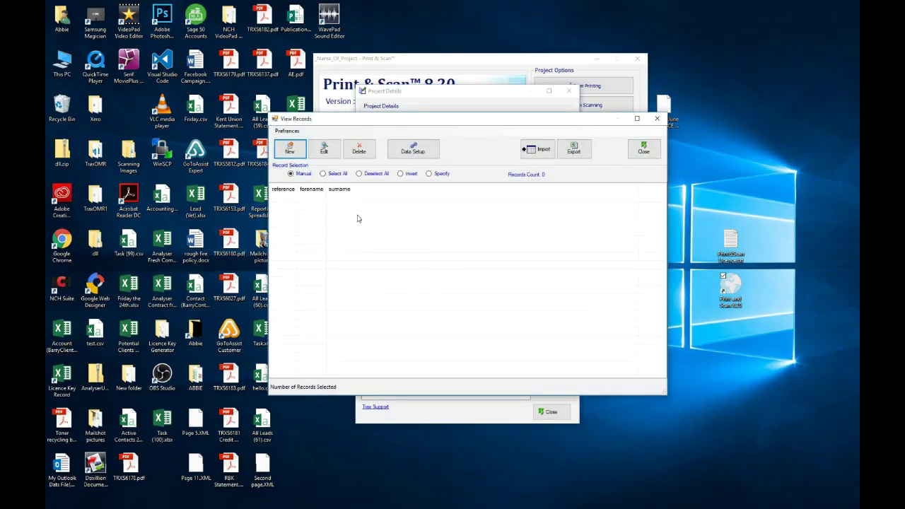
pyautogui.click(525, 154)
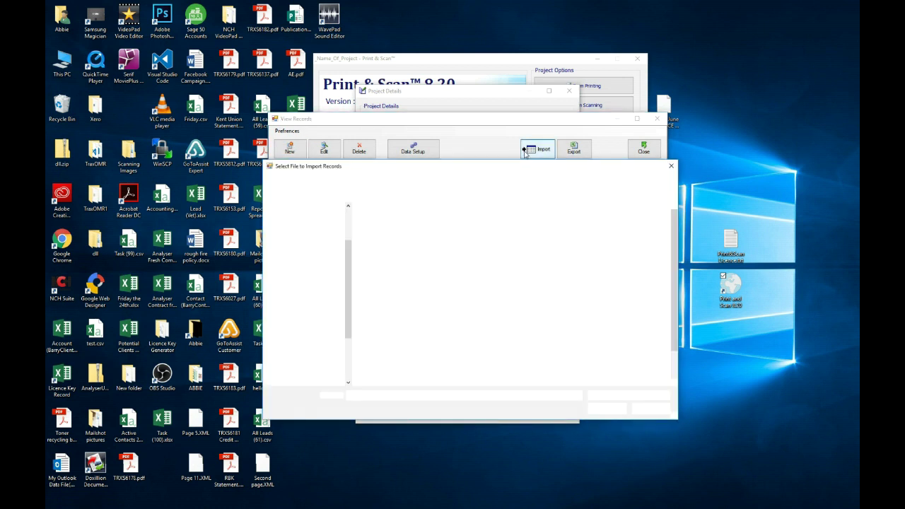
pyautogui.click(626, 394)
pyautogui.click(623, 421)
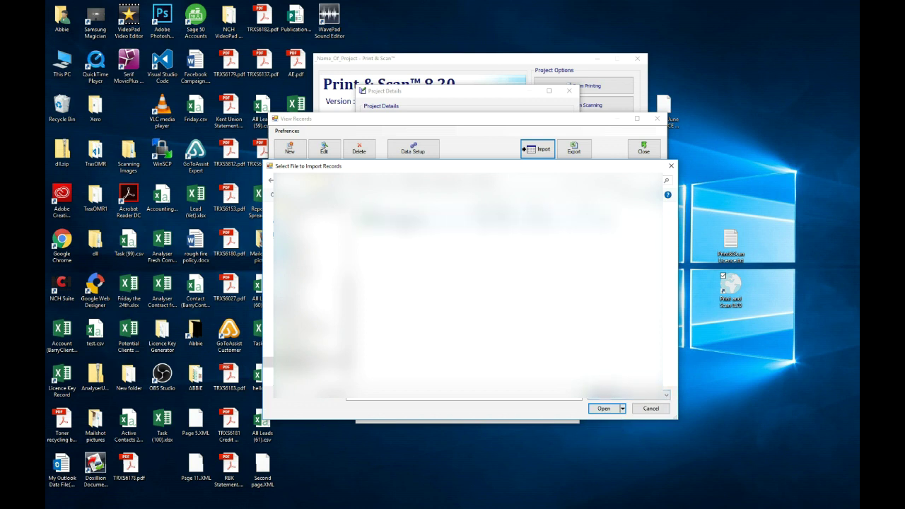
pyautogui.click(603, 409)
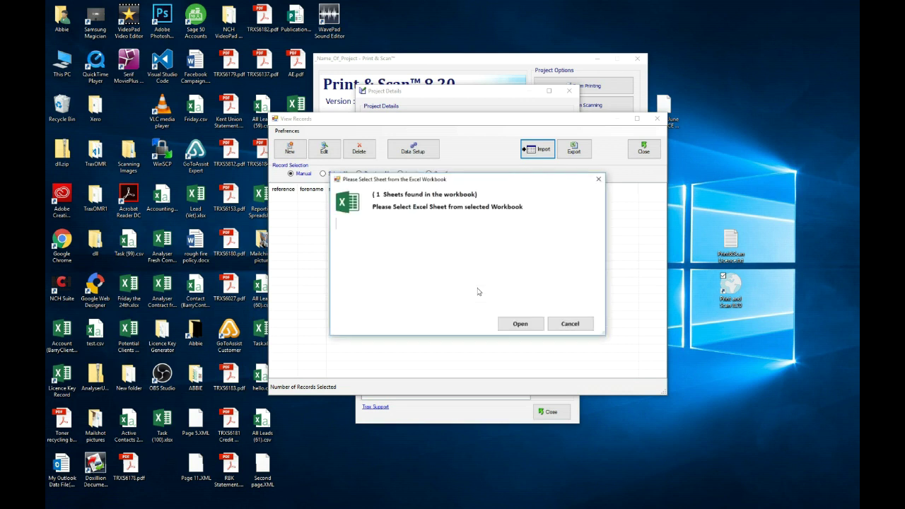
pyautogui.click(520, 325)
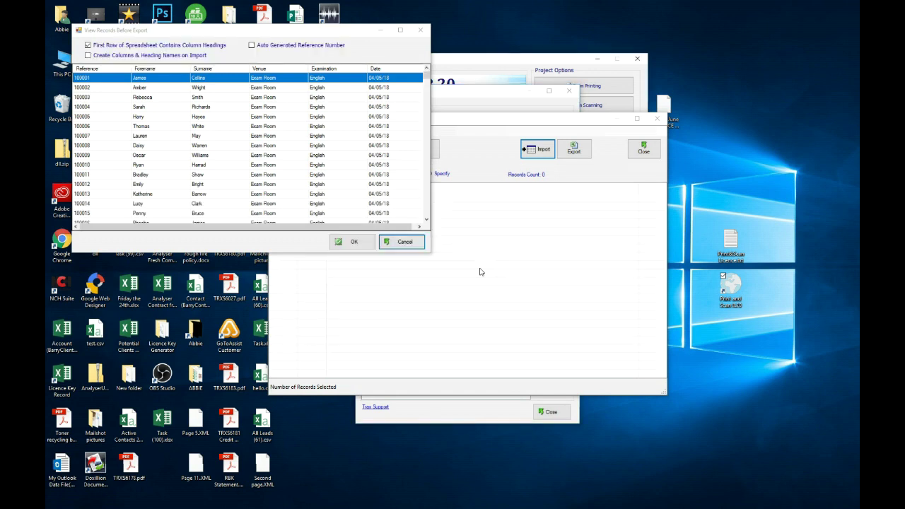
# Step: Import the spreadsheet records with the first row as column headings and with columns and heading names created on import
pyautogui.moveTo(208, 29); pyautogui.dragTo(432, 154)
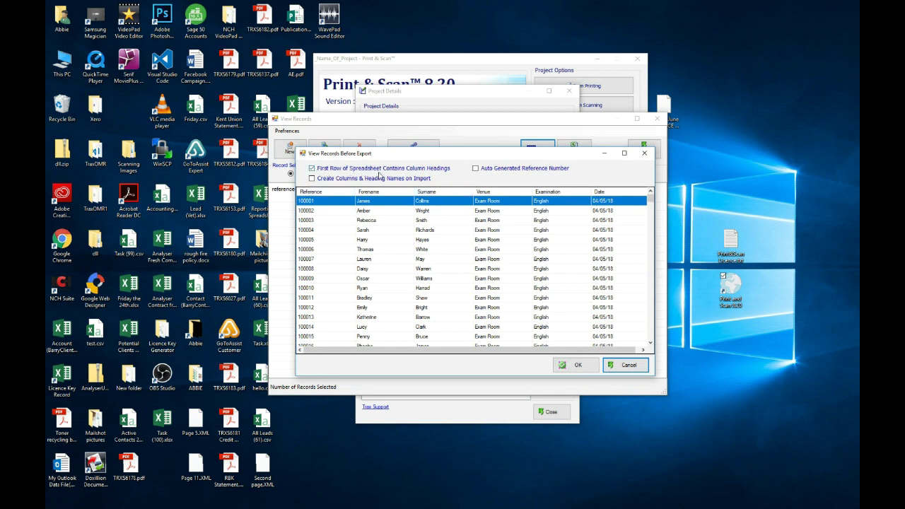
pyautogui.click(312, 179)
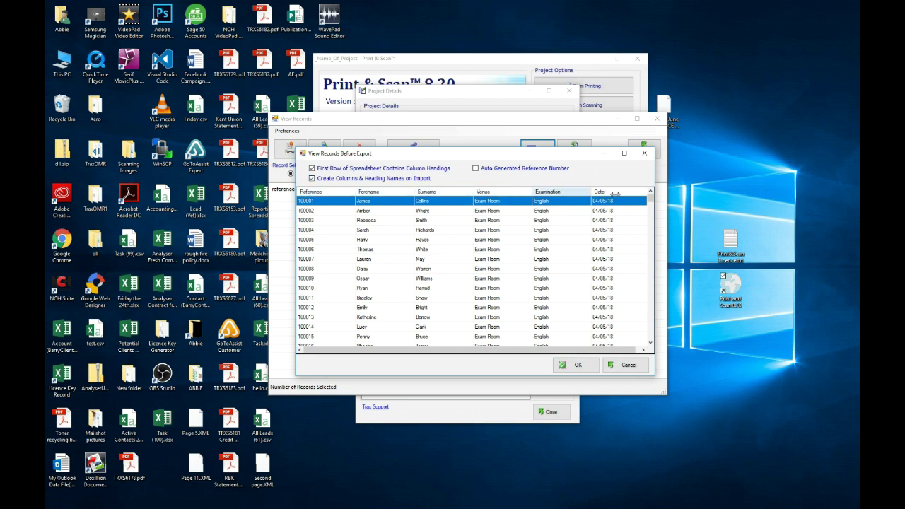
pyautogui.click(578, 365)
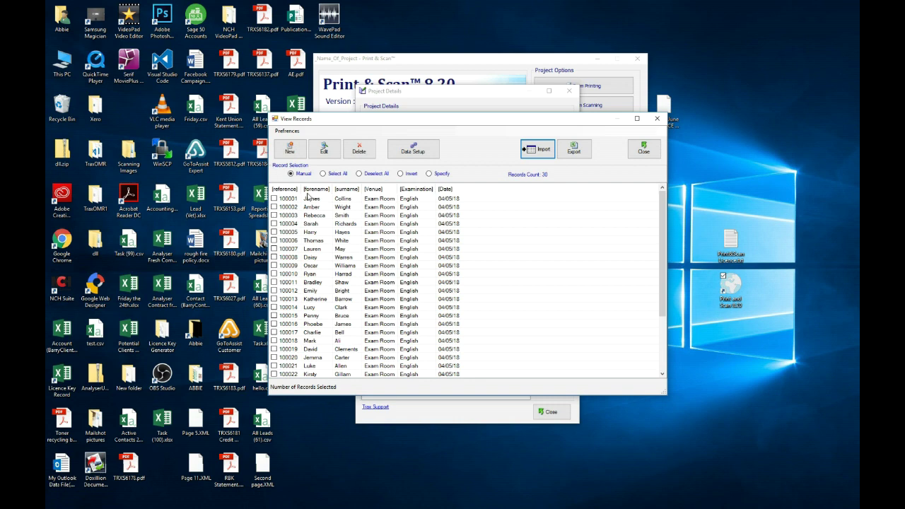
# Step: Look through the full list of imported records and their data column setup, then close the records view
pyautogui.click(637, 118)
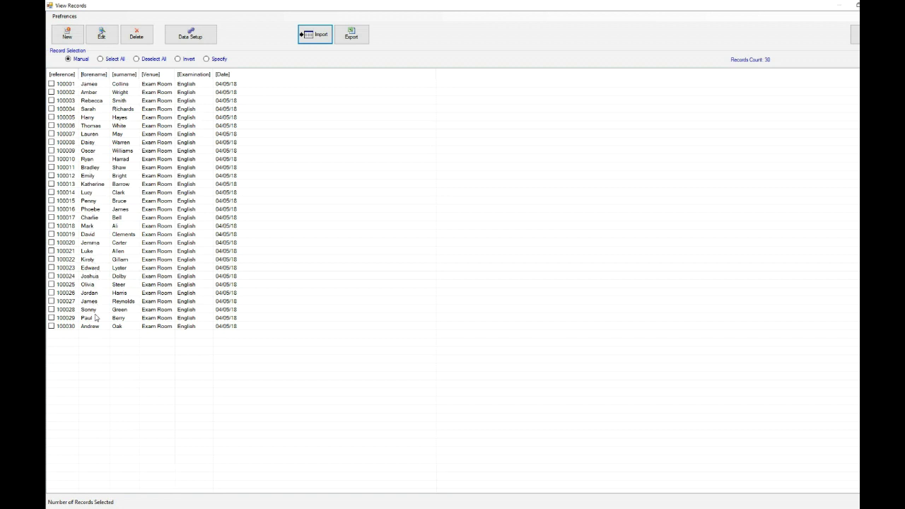
pyautogui.click(856, 5)
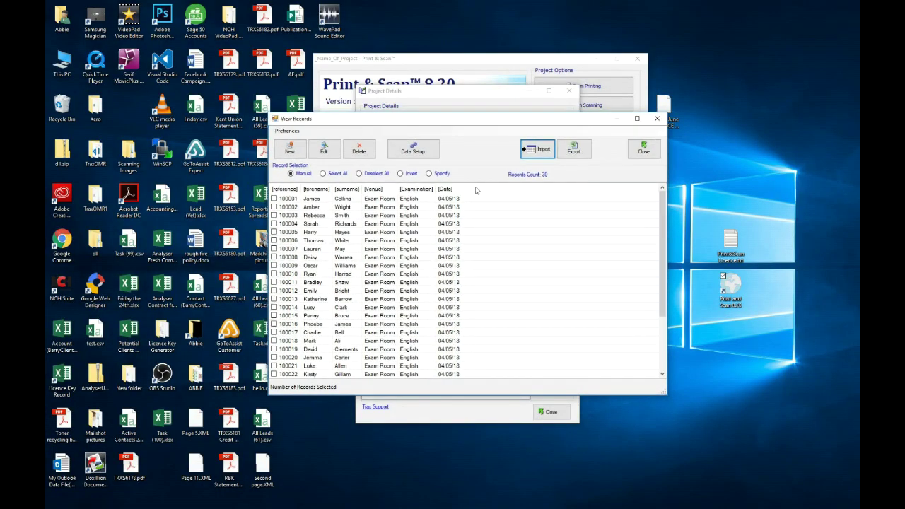
pyautogui.scroll(-3, 421, 251)
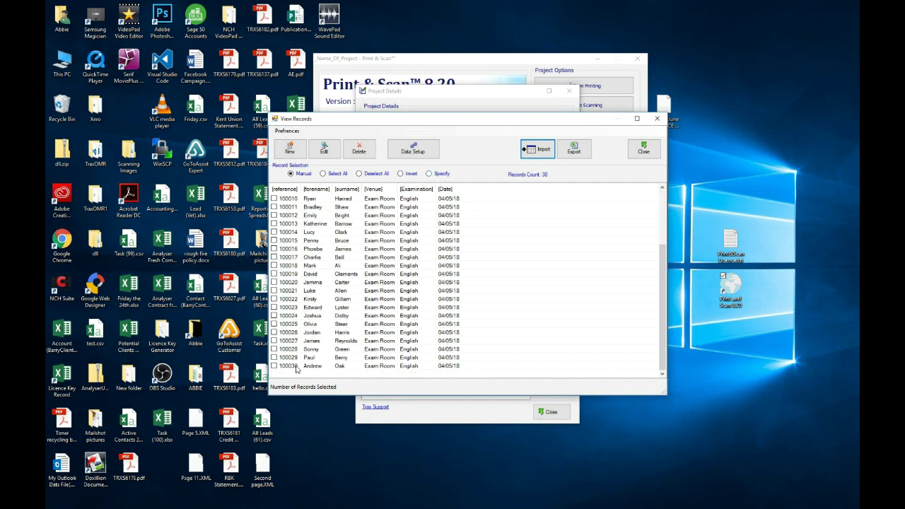
pyautogui.scroll(3, 303, 353)
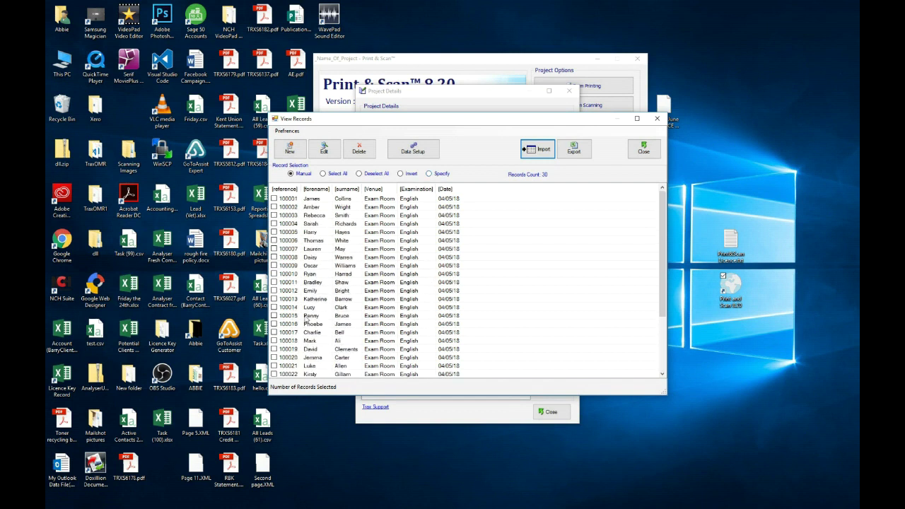
pyautogui.click(298, 191)
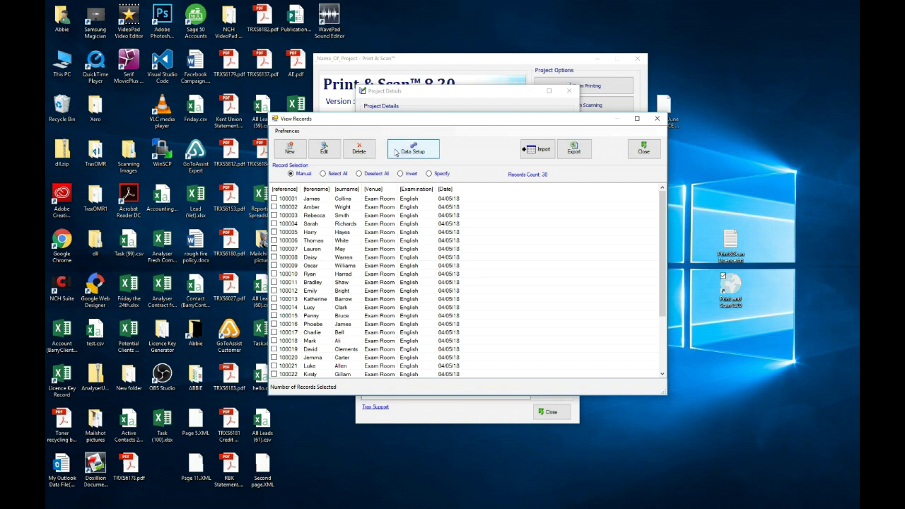
pyautogui.click(398, 150)
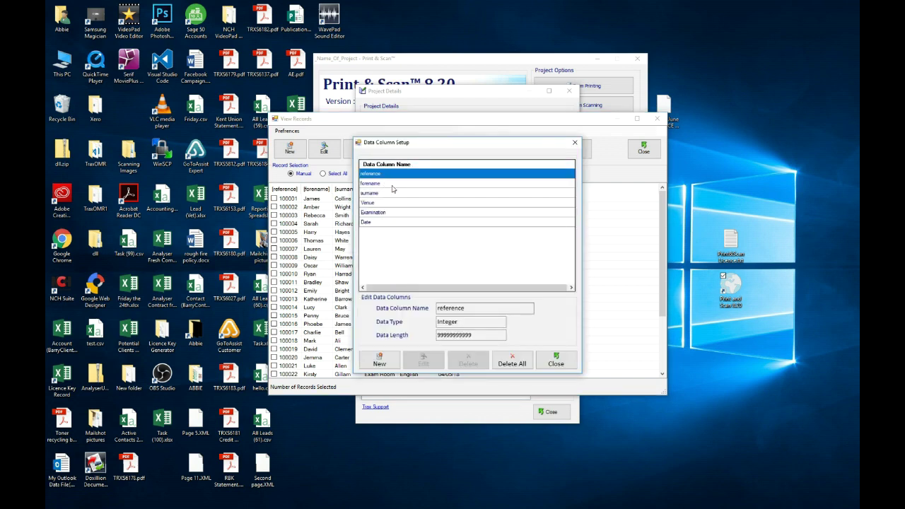
pyautogui.click(576, 144)
pyautogui.click(655, 118)
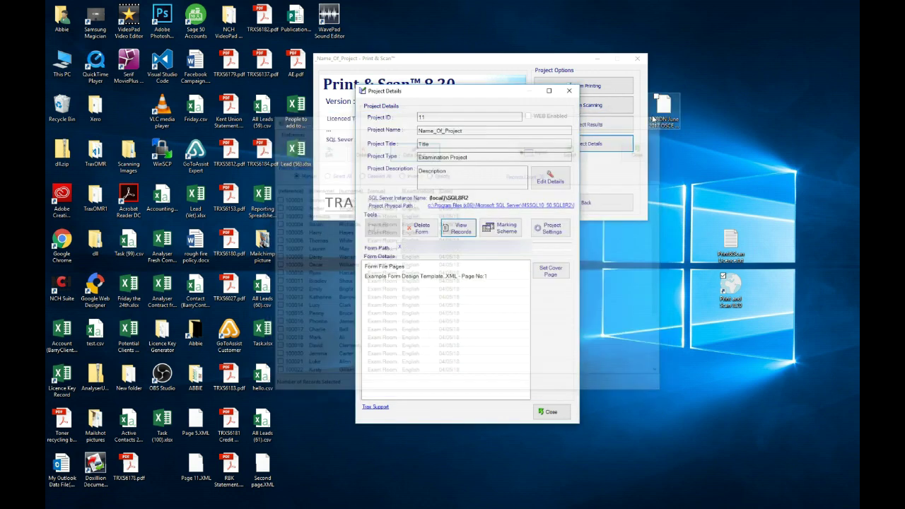
# Step: Open the project's marking scheme setup and save a new centre/department named Department
pyautogui.click(501, 230)
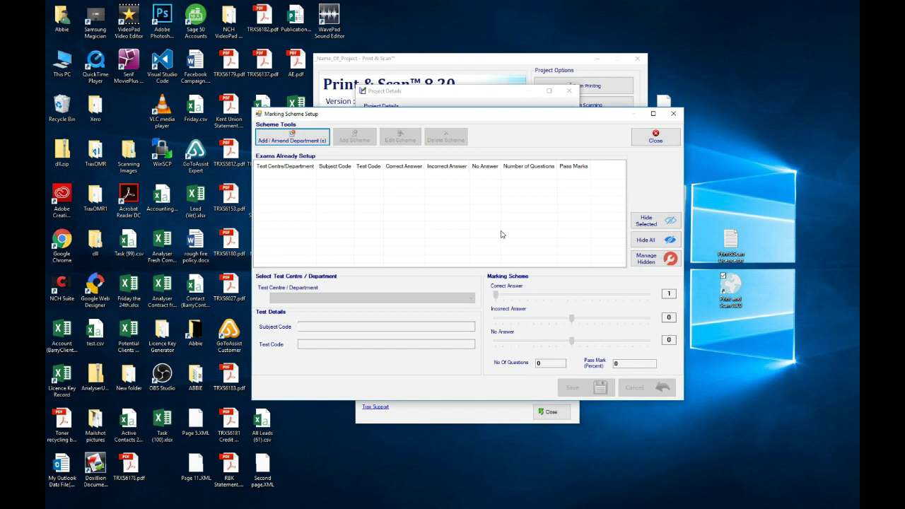
pyautogui.click(328, 139)
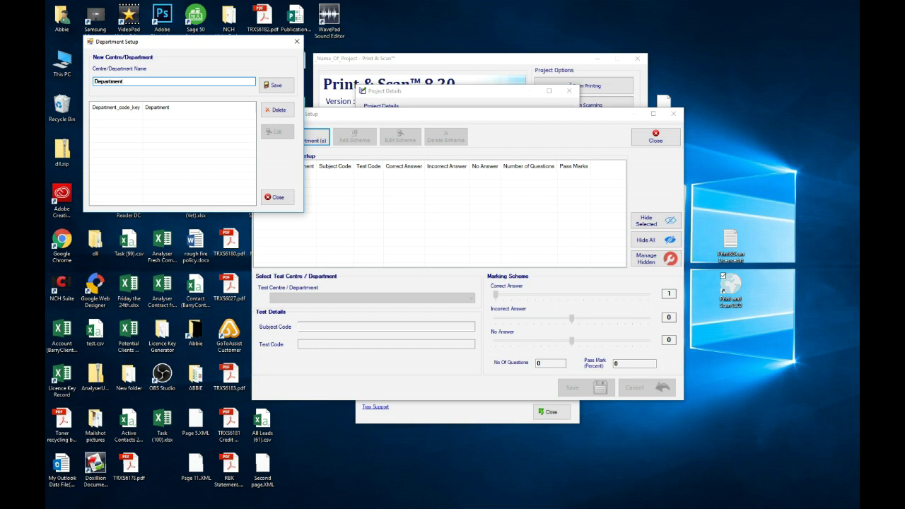
pyautogui.click(269, 85)
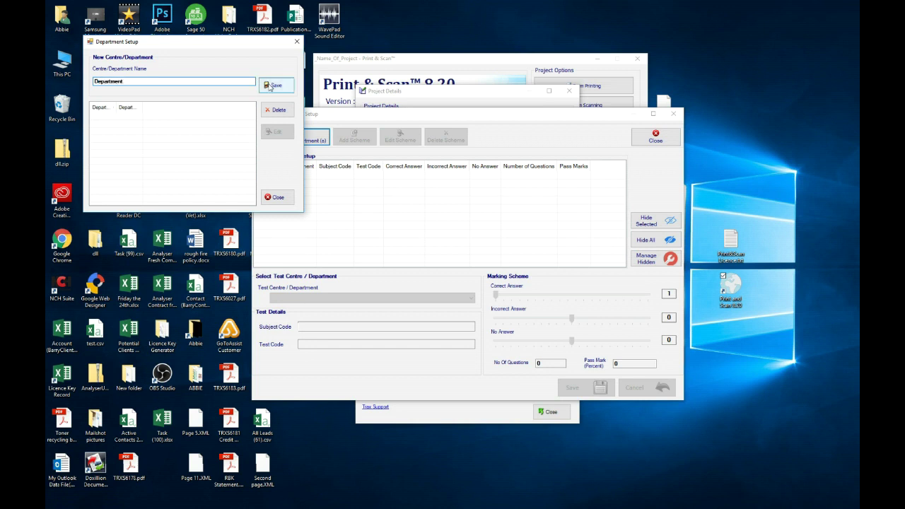
# Step: Select the new Department entry in the department list, and close the department setup
pyautogui.click(170, 118)
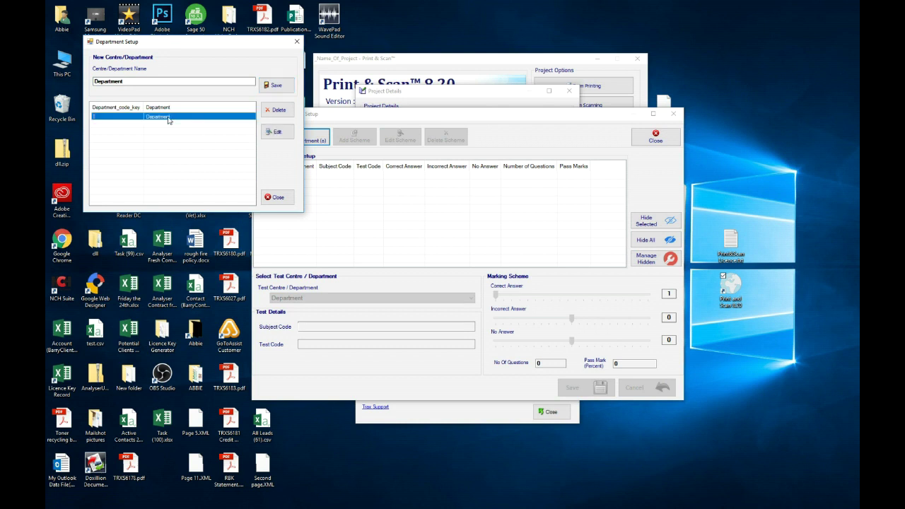
pyautogui.click(276, 199)
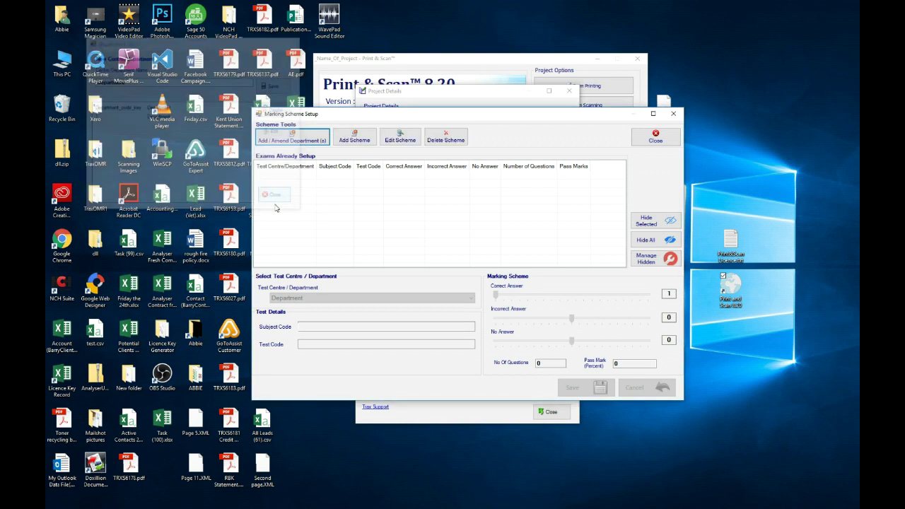
pyautogui.click(330, 327)
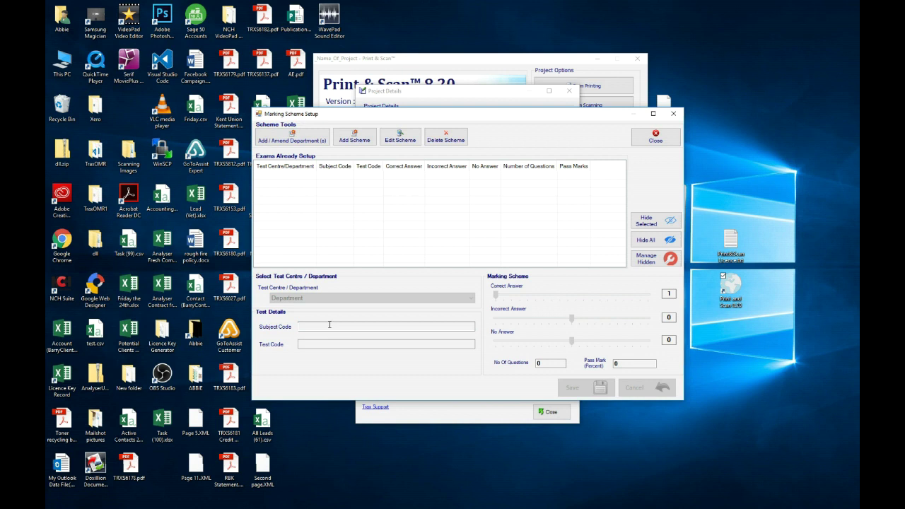
# Step: Start a new marking scheme for Department with subject code "Type of exam" and test code "The date of Exam"
pyautogui.click(354, 139)
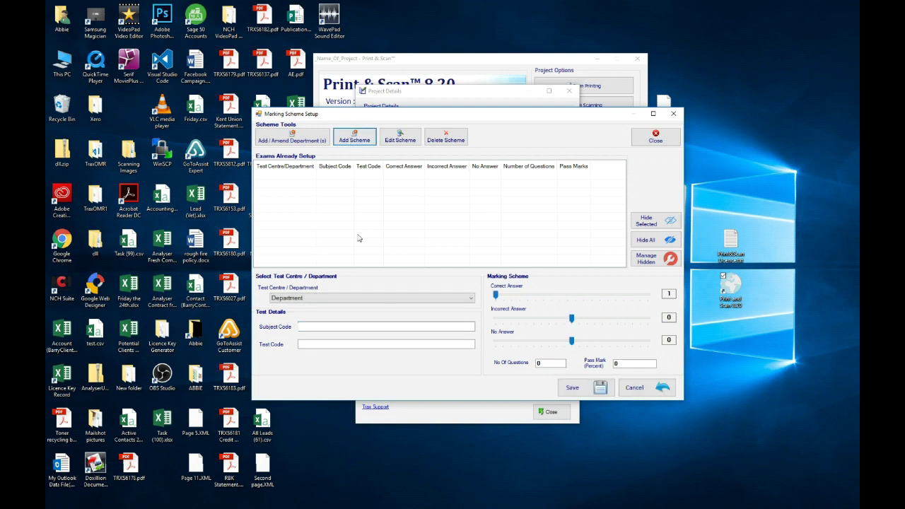
pyautogui.click(347, 298)
pyautogui.click(345, 307)
pyautogui.click(387, 326)
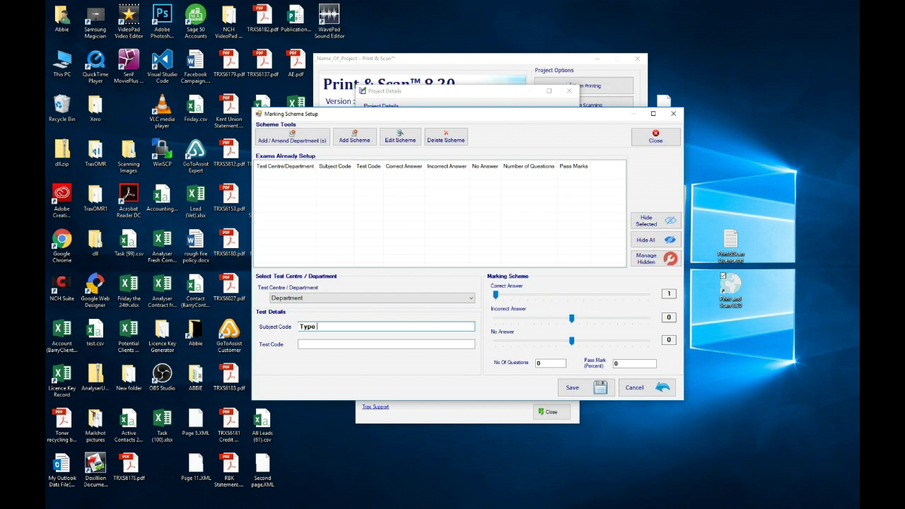
pyautogui.press('Tab')
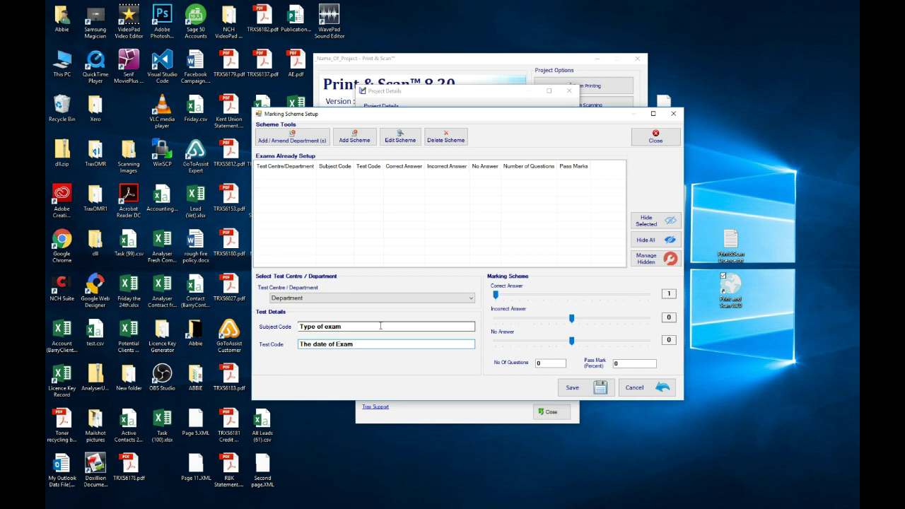
# Step: Set 100 questions with 1 mark for correct and 0 for incorrect answers, save the scheme and close the marking scheme setup
pyautogui.press('Tab')
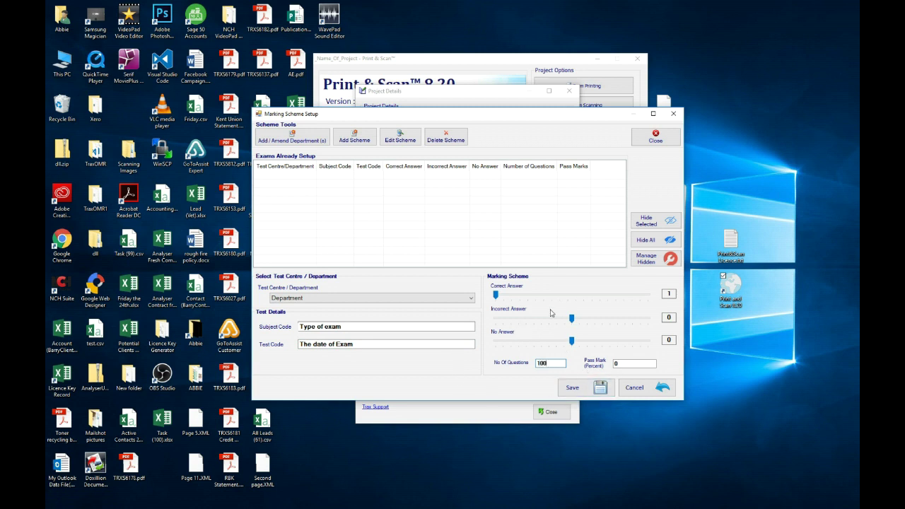
pyautogui.click(497, 296)
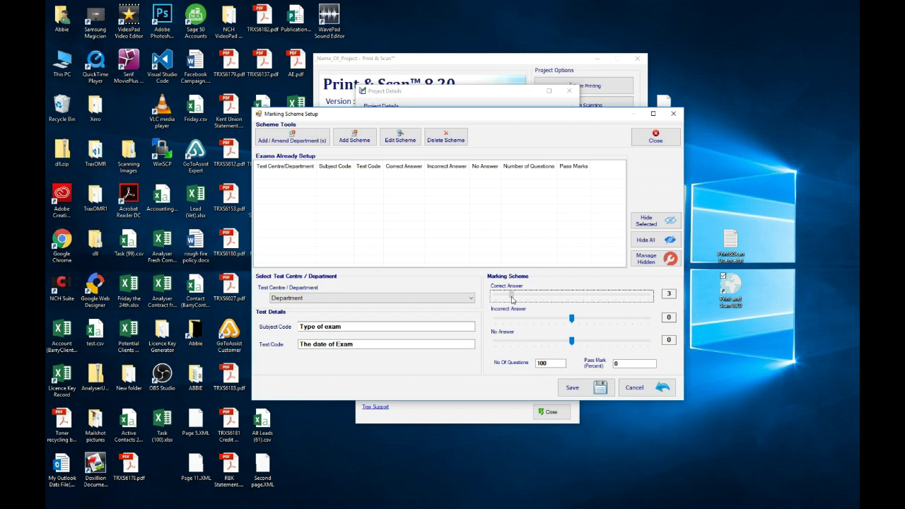
pyautogui.moveTo(571, 319)
pyautogui.mouseDown()
pyautogui.moveTo(553, 322)
pyautogui.moveTo(571, 319)
pyautogui.mouseUp()
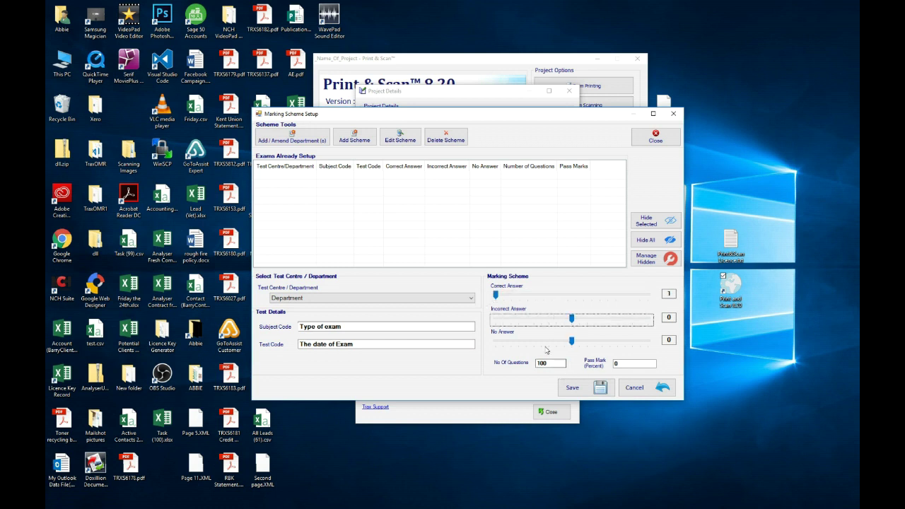
pyautogui.click(583, 389)
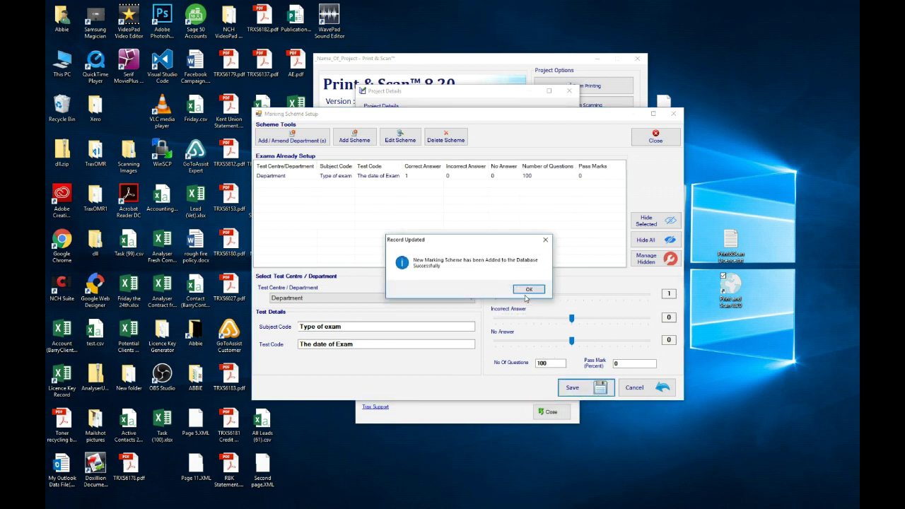
pyautogui.click(527, 290)
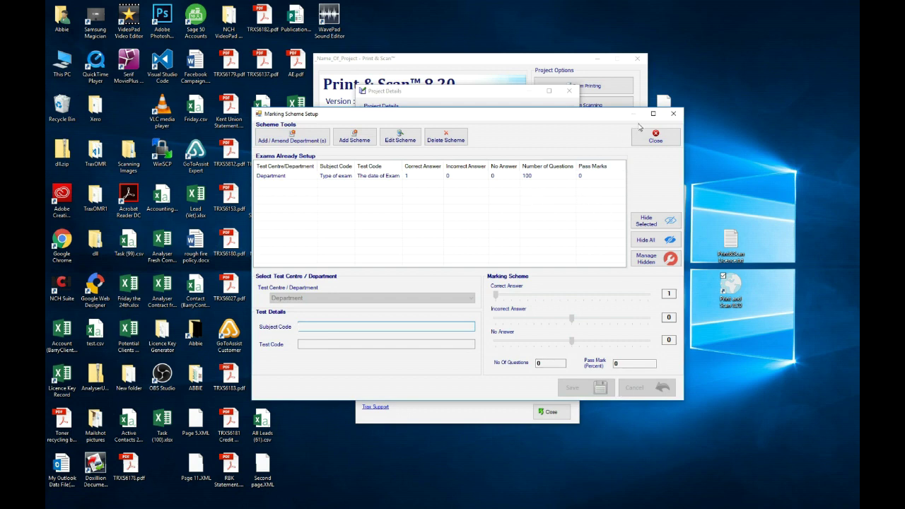
pyautogui.click(656, 140)
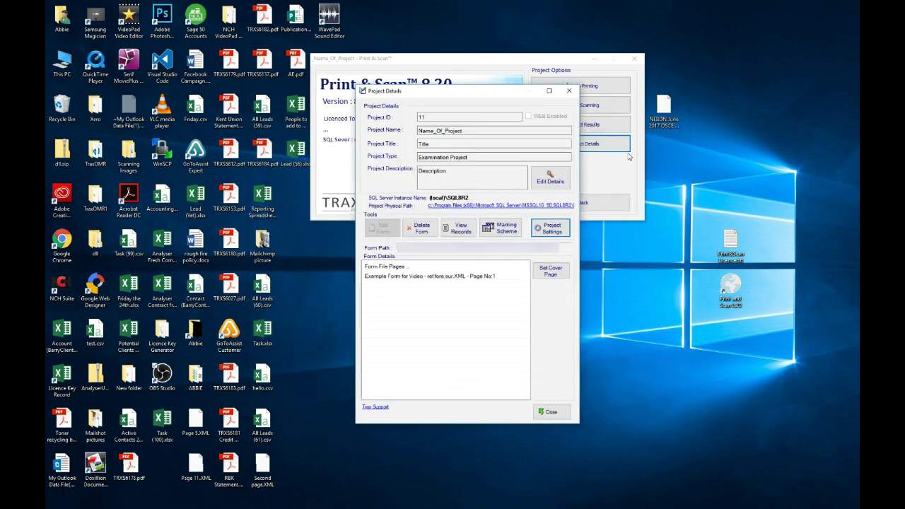
# Step: Open the master answers from the project settings, logging in as admin with the account password
pyautogui.click(551, 230)
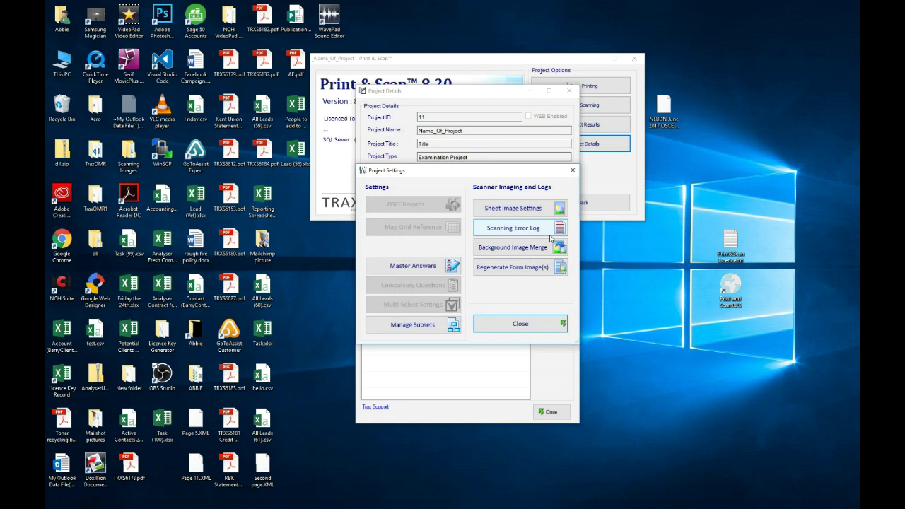
pyautogui.click(424, 266)
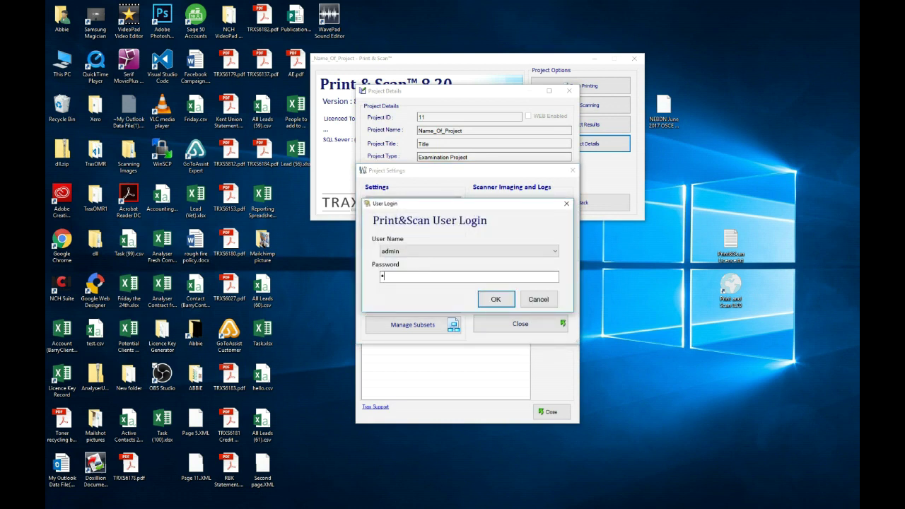
pyautogui.press('Return')
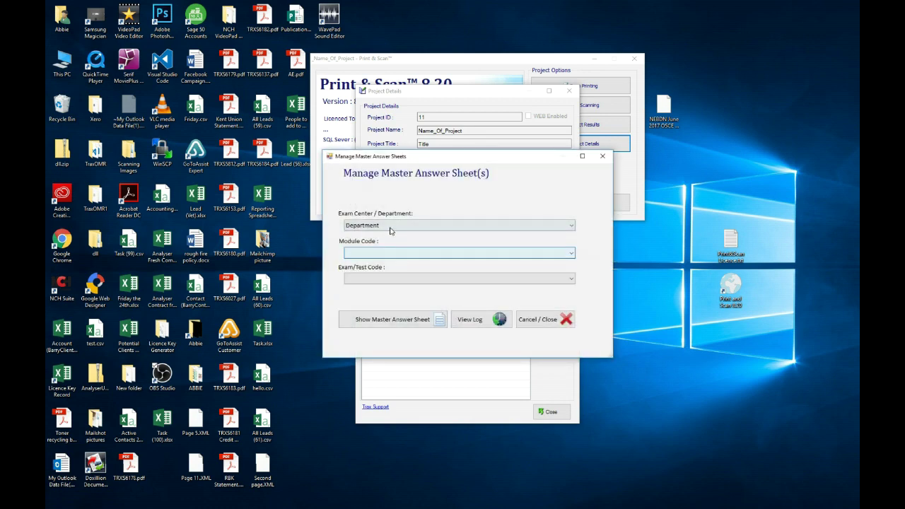
# Step: Show the master answer sheet for Department, module code "Type of exam" and exam/test code "The date of Exam"
pyautogui.click(403, 226)
pyautogui.click(403, 229)
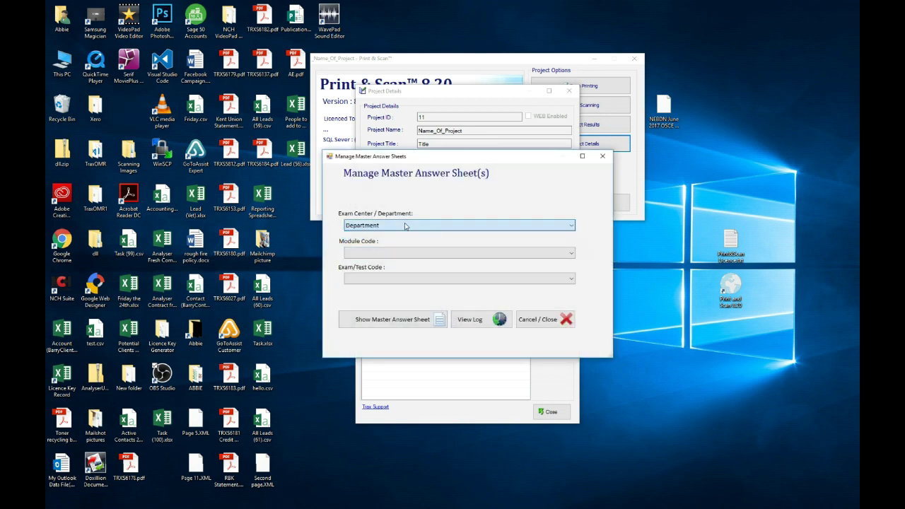
pyautogui.click(394, 253)
pyautogui.click(429, 271)
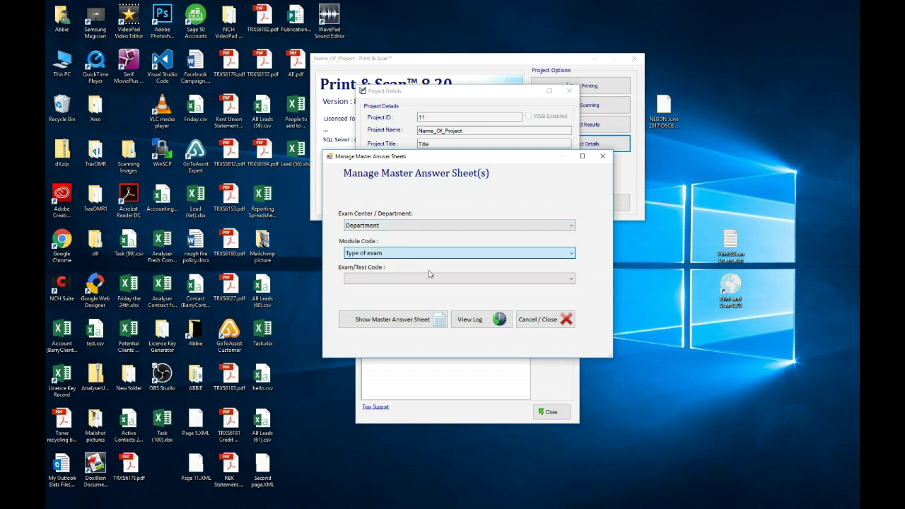
pyautogui.click(369, 277)
pyautogui.click(403, 298)
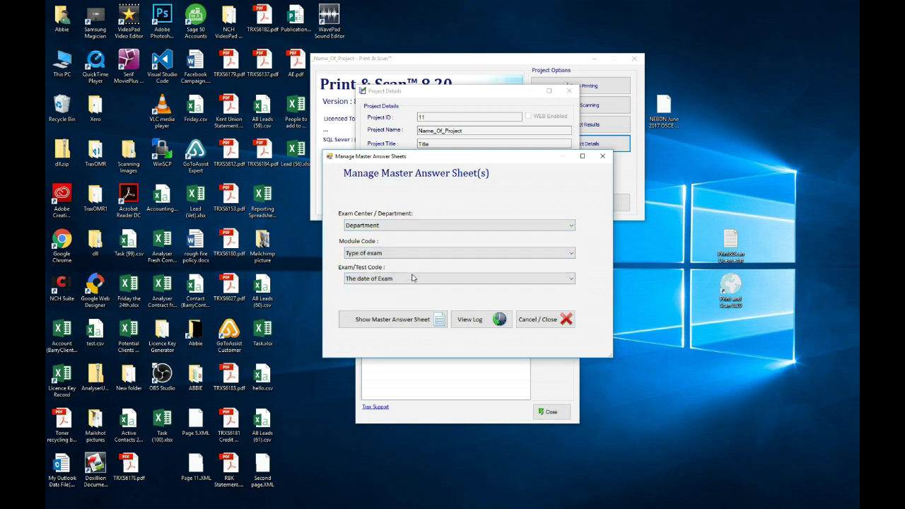
pyautogui.click(406, 321)
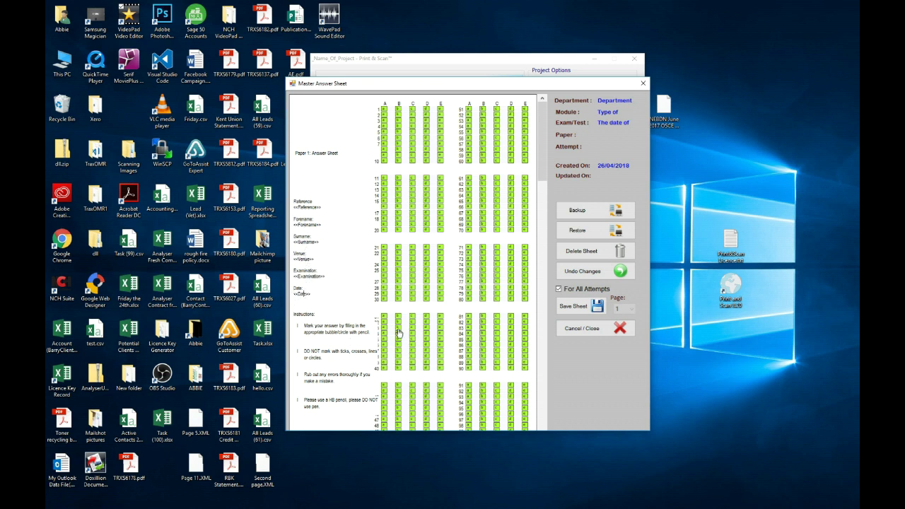
# Step: Mark a correct answer for each of questions 1 to 50, using A, B, C, D and E for the first five
pyautogui.click(384, 111)
pyautogui.click(398, 115)
pyautogui.click(413, 121)
pyautogui.click(426, 127)
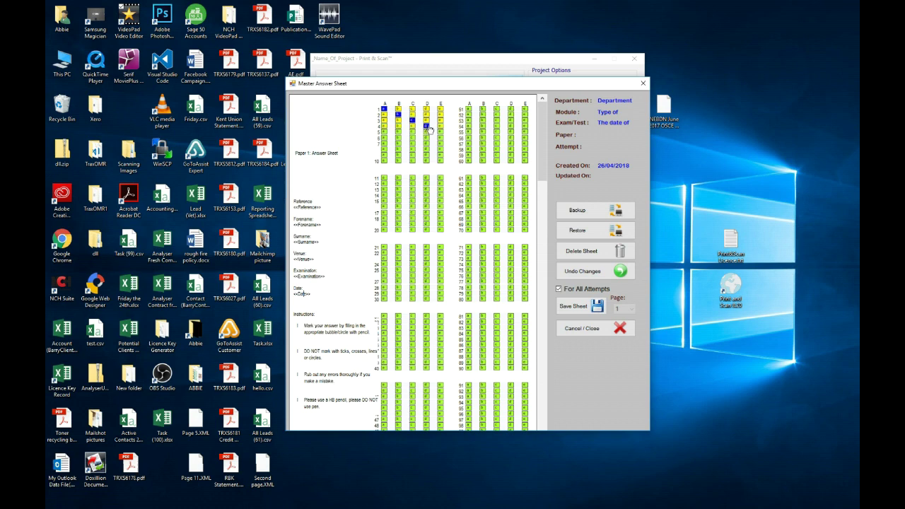
pyautogui.click(440, 131)
pyautogui.moveTo(414, 148)
pyautogui.mouseDown()
pyautogui.moveTo(399, 182)
pyautogui.moveTo(398, 227)
pyautogui.moveTo(412, 216)
pyautogui.moveTo(440, 229)
pyautogui.moveTo(386, 254)
pyautogui.moveTo(422, 285)
pyautogui.moveTo(428, 304)
pyautogui.moveTo(386, 320)
pyautogui.moveTo(383, 364)
pyautogui.moveTo(426, 373)
pyautogui.moveTo(426, 396)
pyautogui.moveTo(441, 394)
pyautogui.mouseUp()
pyautogui.scroll(-2, 542, 224)
pyautogui.scroll(2, 511, 143)
# Step: Mark a correct answer for each of questions 51 to 100 in the sheet's second answer block
pyautogui.moveTo(511, 143)
pyautogui.mouseDown()
pyautogui.moveTo(498, 114)
pyautogui.moveTo(497, 142)
pyautogui.moveTo(511, 159)
pyautogui.moveTo(510, 237)
pyautogui.moveTo(527, 262)
pyautogui.moveTo(470, 276)
pyautogui.moveTo(523, 306)
pyautogui.moveTo(468, 316)
pyautogui.moveTo(514, 337)
pyautogui.moveTo(504, 353)
pyautogui.moveTo(525, 360)
pyautogui.moveTo(499, 368)
pyautogui.moveTo(512, 375)
pyautogui.moveTo(527, 325)
pyautogui.moveTo(497, 347)
pyautogui.mouseUp()
pyautogui.scroll(-3, 512, 375)
pyautogui.click(496, 342)
pyautogui.click(482, 347)
pyautogui.click(511, 353)
pyautogui.click(496, 358)
pyautogui.click(482, 364)
pyautogui.moveTo(542, 374); pyautogui.dragTo(542, 88)
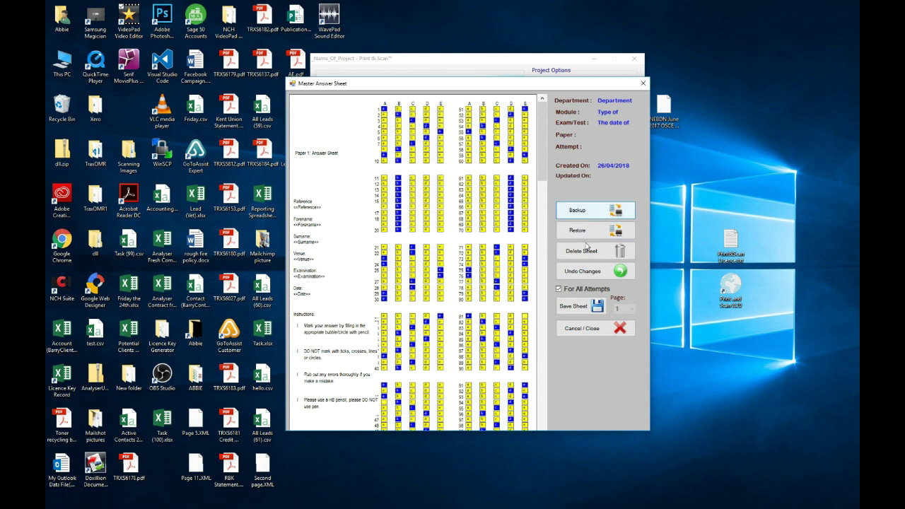
# Step: Save the master answer sheet for all attempts, overwriting the existing one, and close it
pyautogui.click(571, 305)
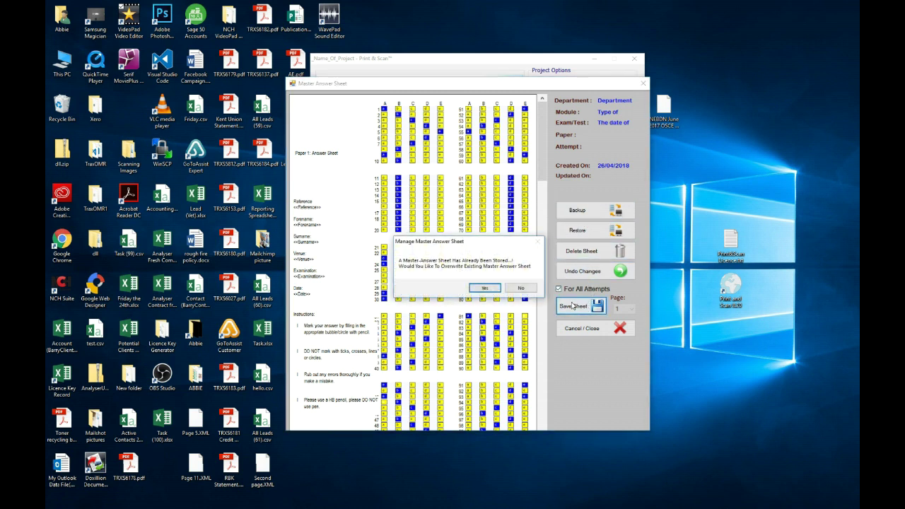
pyautogui.click(485, 288)
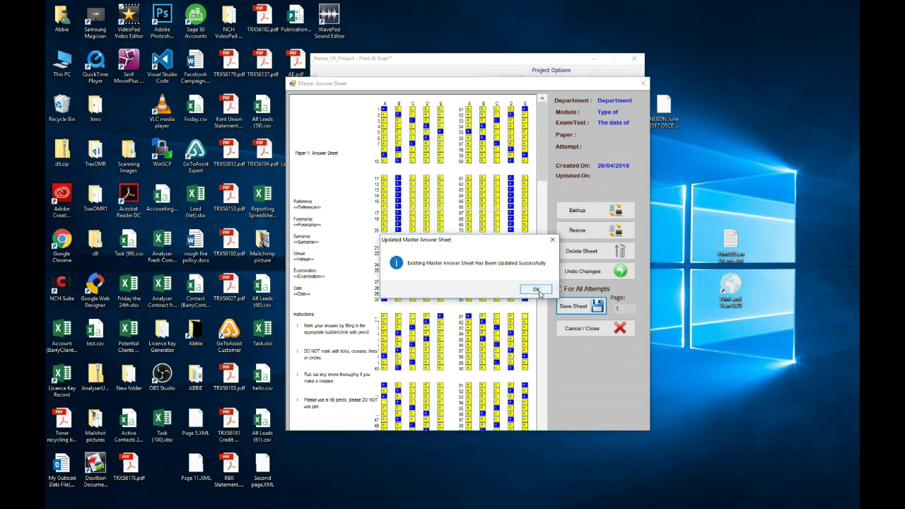
pyautogui.click(535, 290)
pyautogui.click(584, 330)
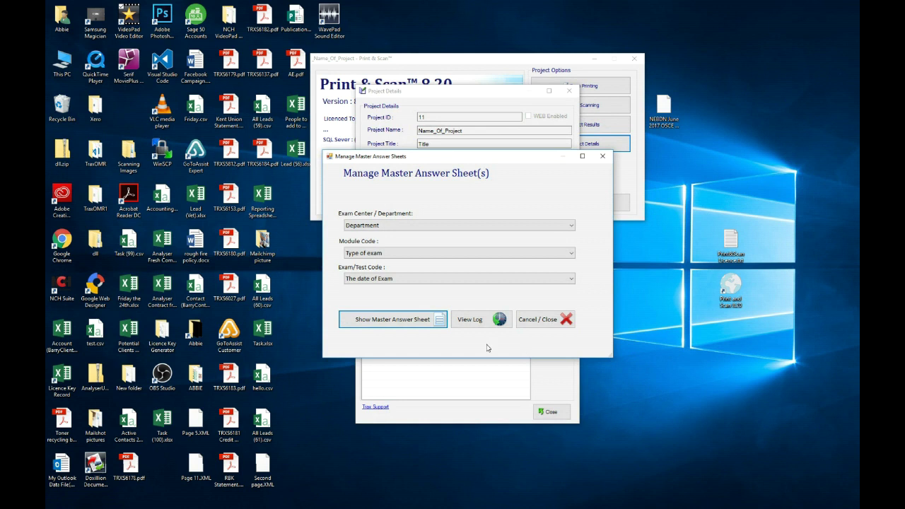
# Step: Reopen the saved master answer sheet to check the stored answers
pyautogui.click(410, 319)
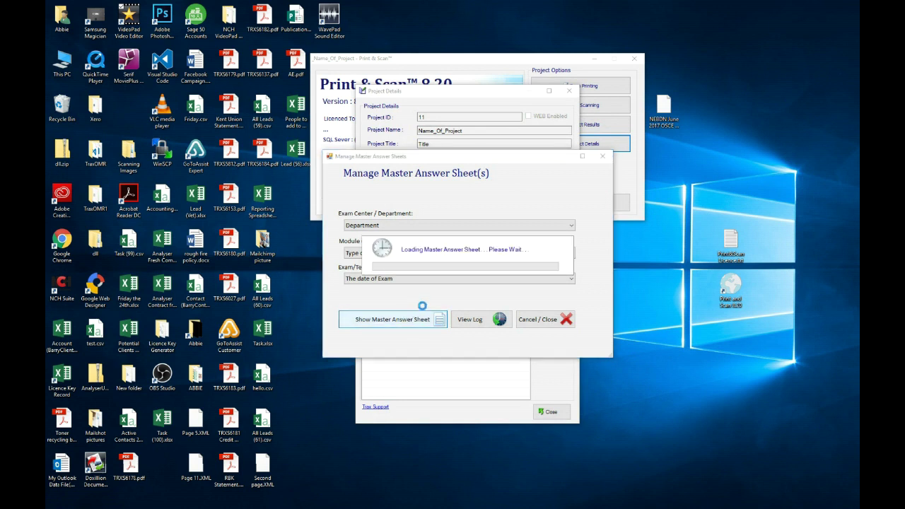